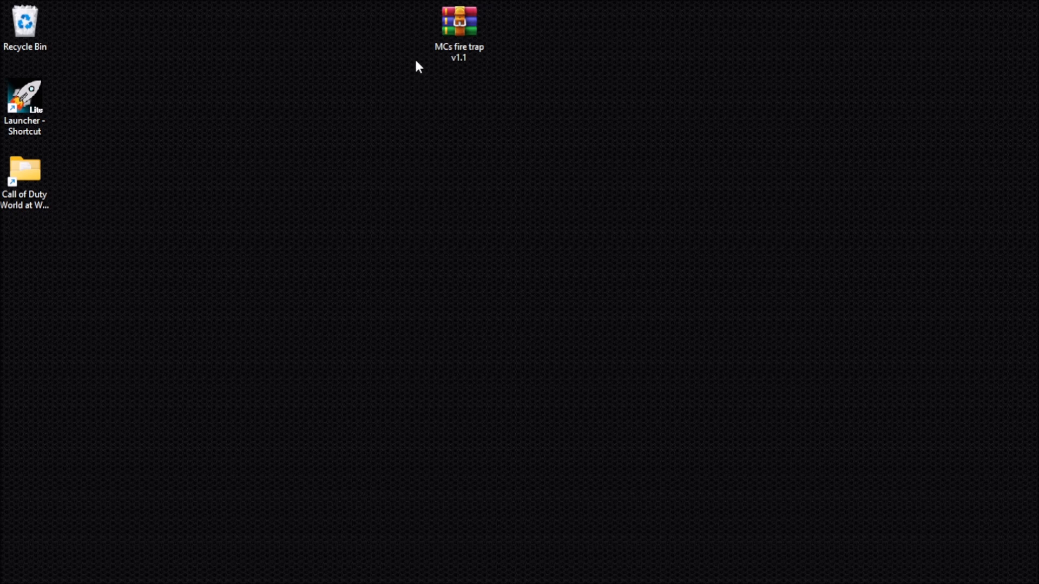
Step: Extract the MCs fire trap v1.1 archive to the desktop and place the extracted folder beside the archive
left_click_drag(457, 39, 457, 110)
left_click(303, 98)
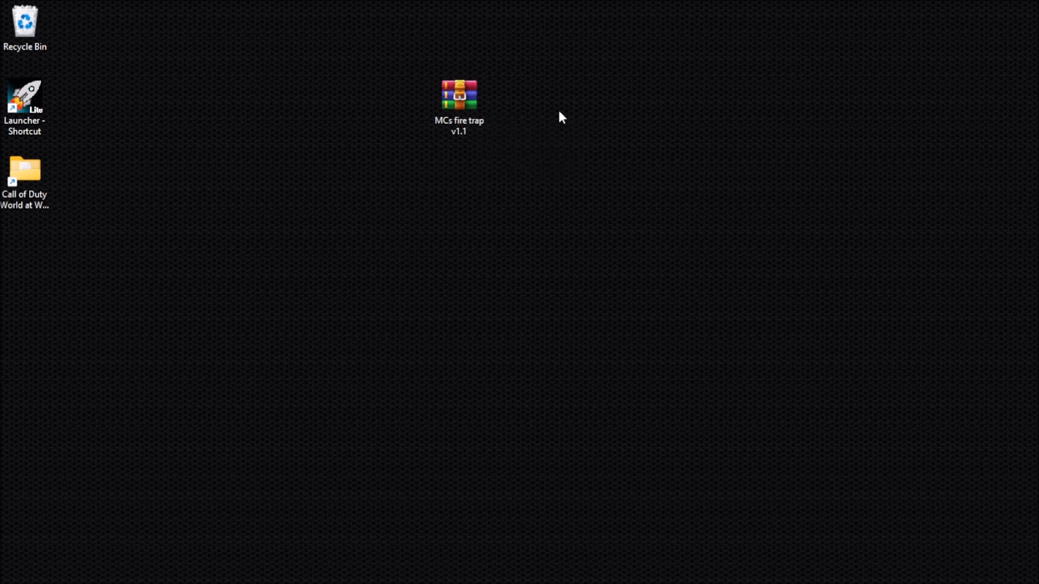
left_click_drag(447, 108, 522, 27)
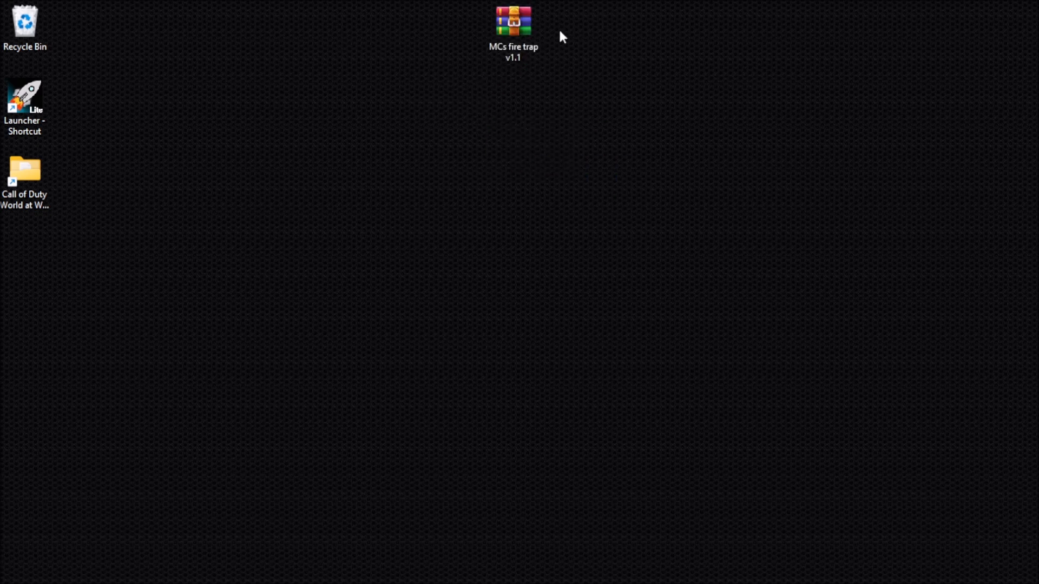
right_click(512, 24)
mouse_move(577, 54)
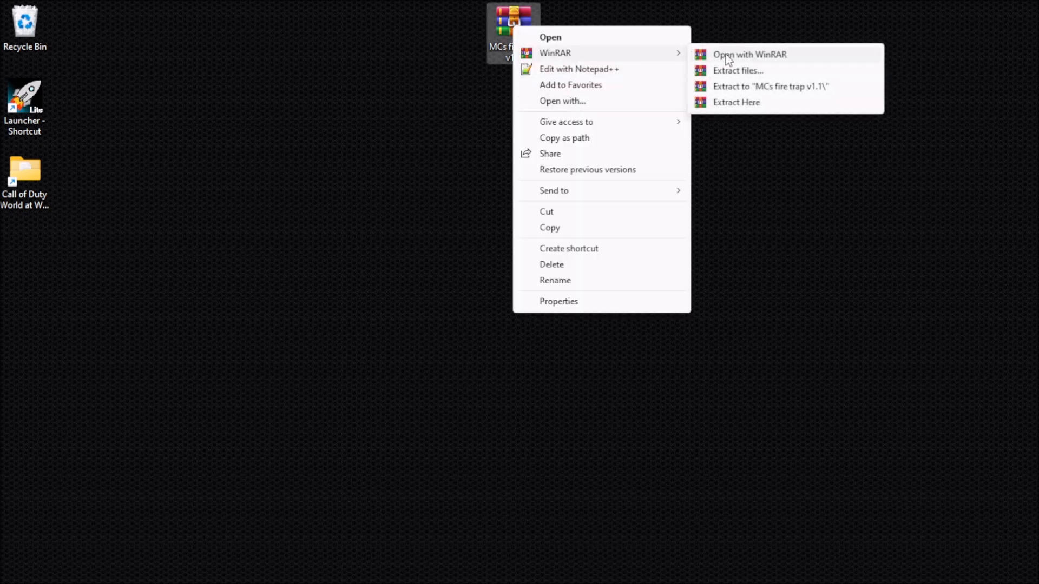
left_click(735, 71)
left_click(565, 479)
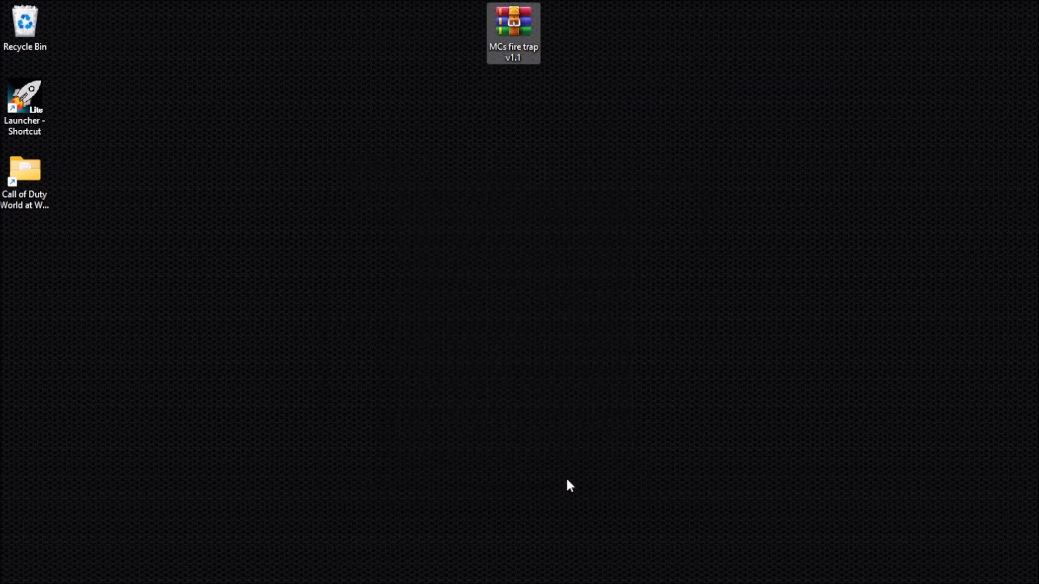
left_click_drag(25, 243, 574, 92)
Step: Open the inner MCs fire trap v1.1 folder and copy the _mc_spinning_traps GSC file
double_click(576, 43)
left_click_drag(384, 64, 489, 61)
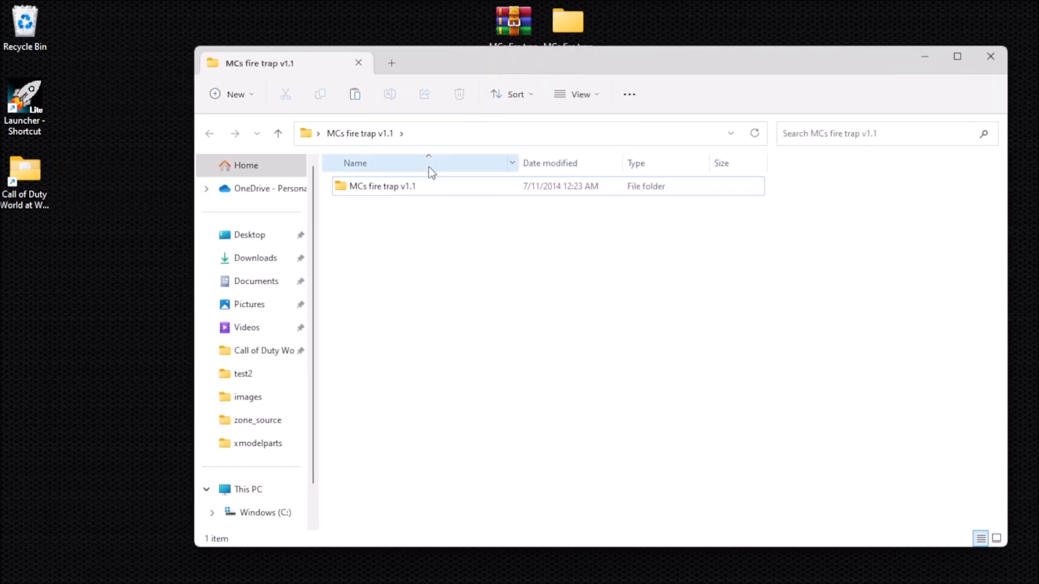
double_click(407, 192)
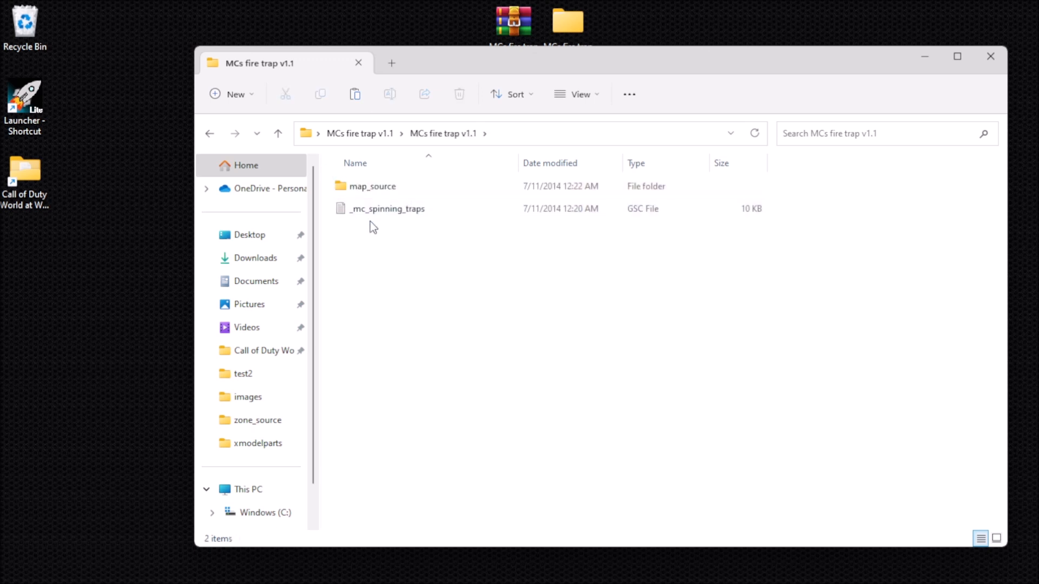
left_click_drag(433, 74, 490, 69)
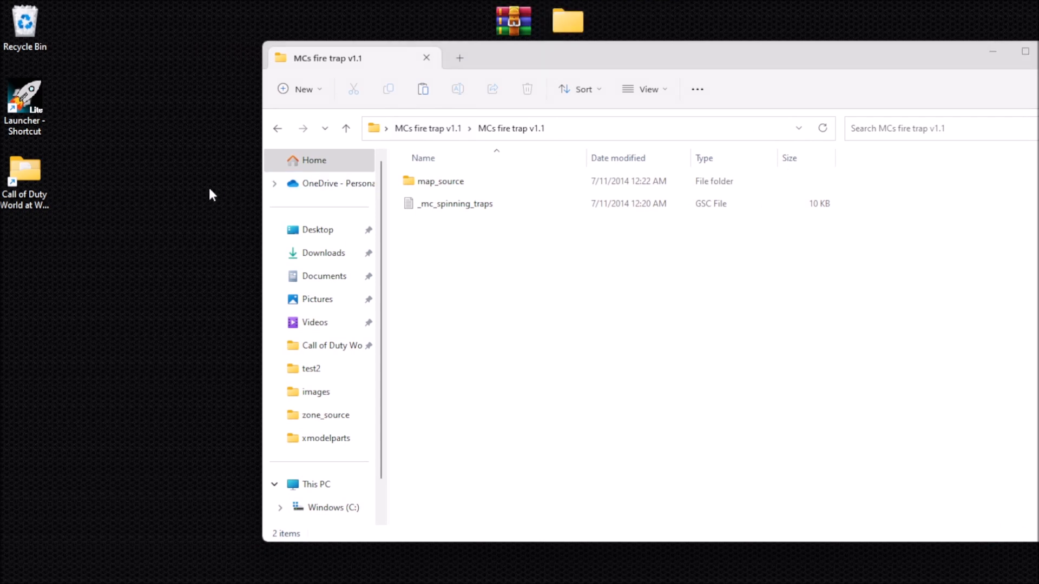
right_click(438, 208)
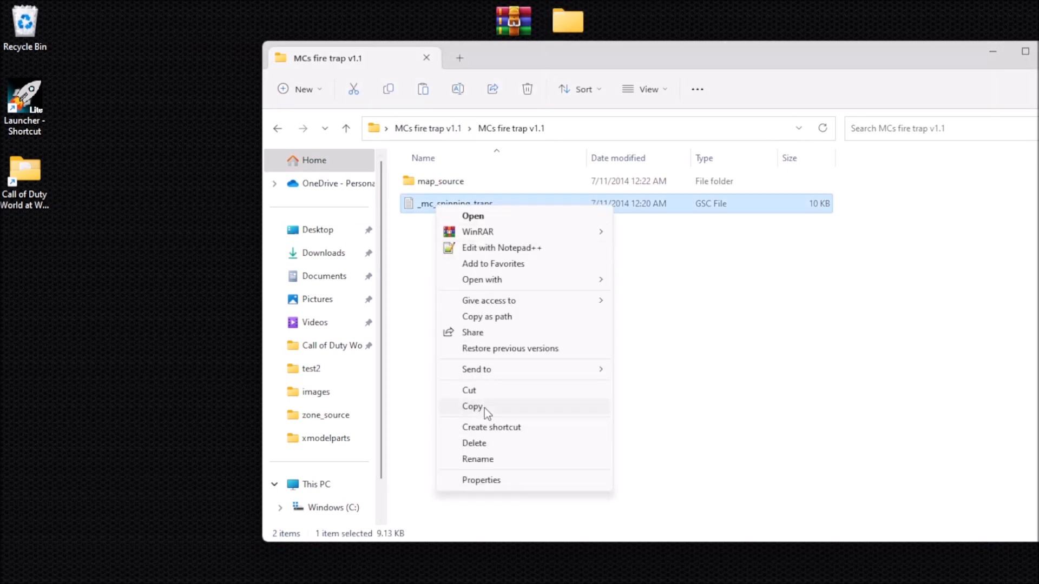
left_click(485, 408)
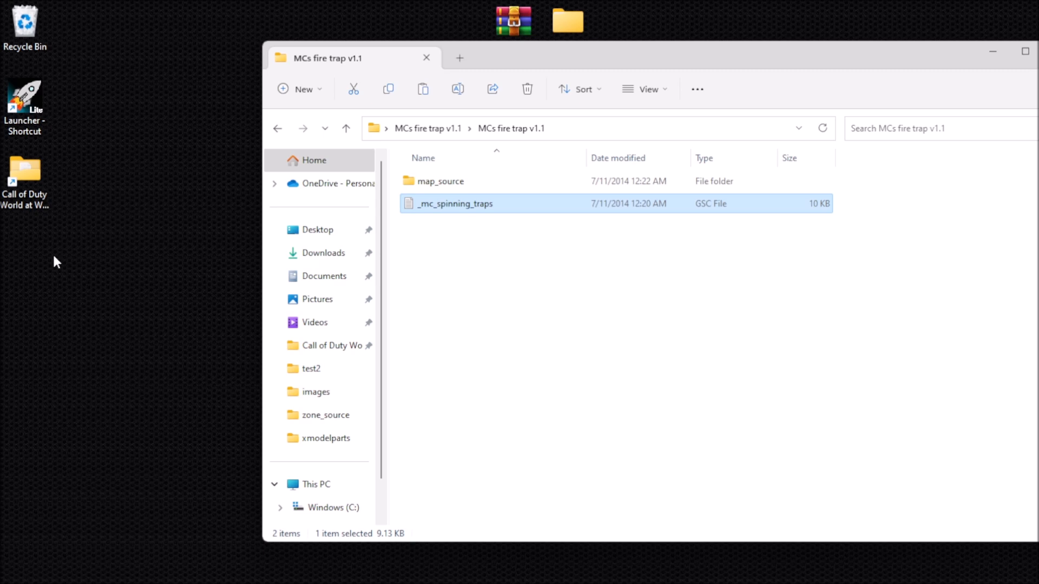
Step: Open the Call of Duty World at War directory and go to mods\test2
double_click(30, 187)
left_click_drag(546, 73, 407, 60)
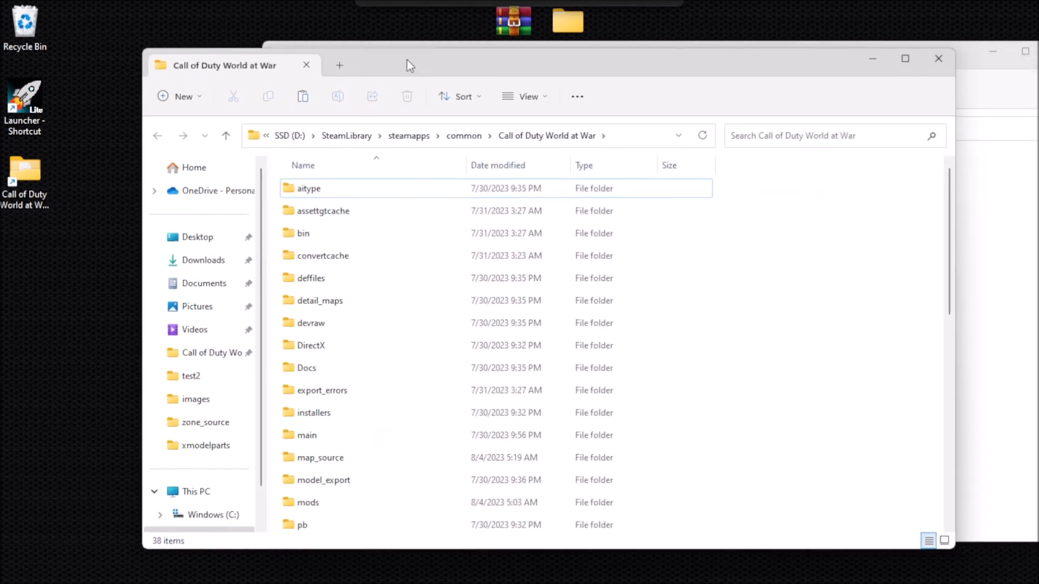
left_click_drag(479, 65, 449, 57)
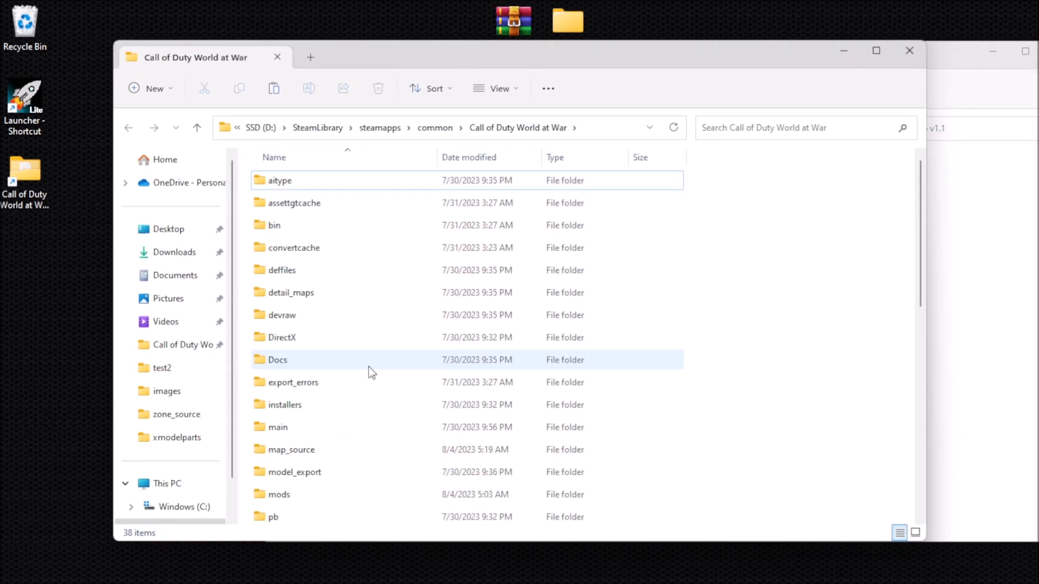
scroll(278, 371, "down", 1)
scroll(285, 385, "up", 1)
scroll(345, 356, "down", 3)
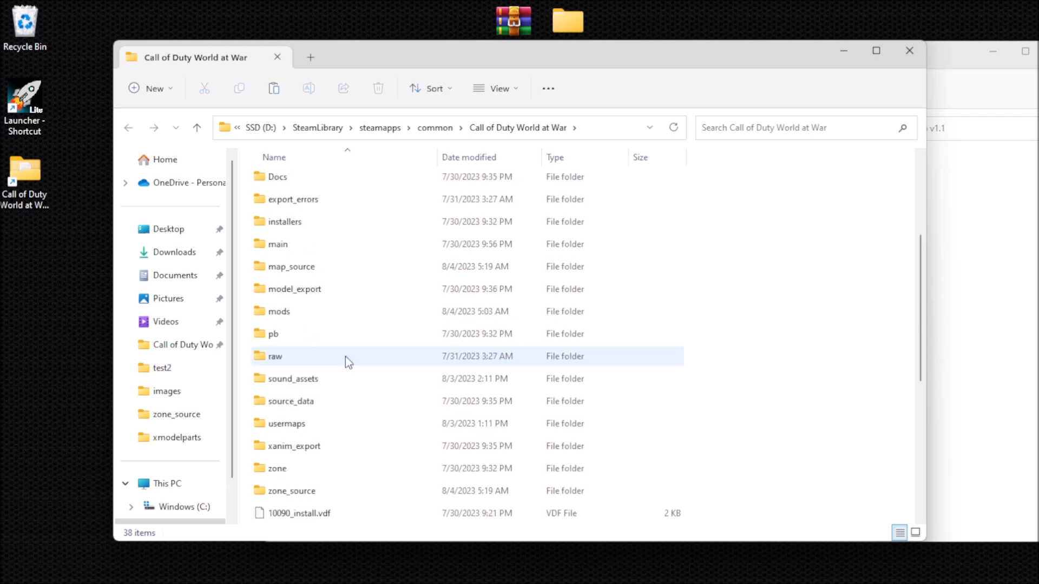
scroll(343, 360, "up", 2)
scroll(342, 361, "down", 2)
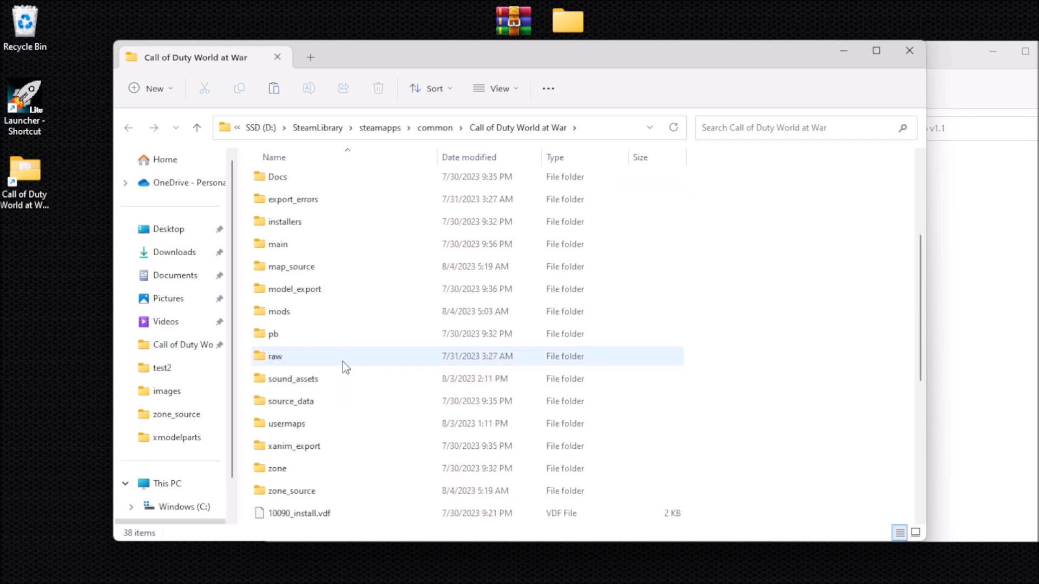
double_click(303, 312)
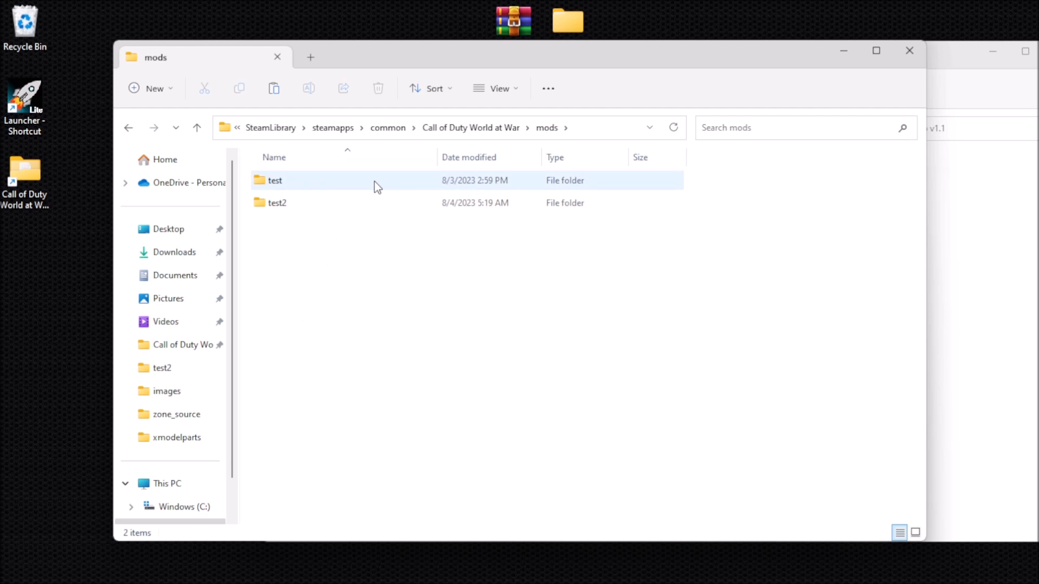
double_click(319, 203)
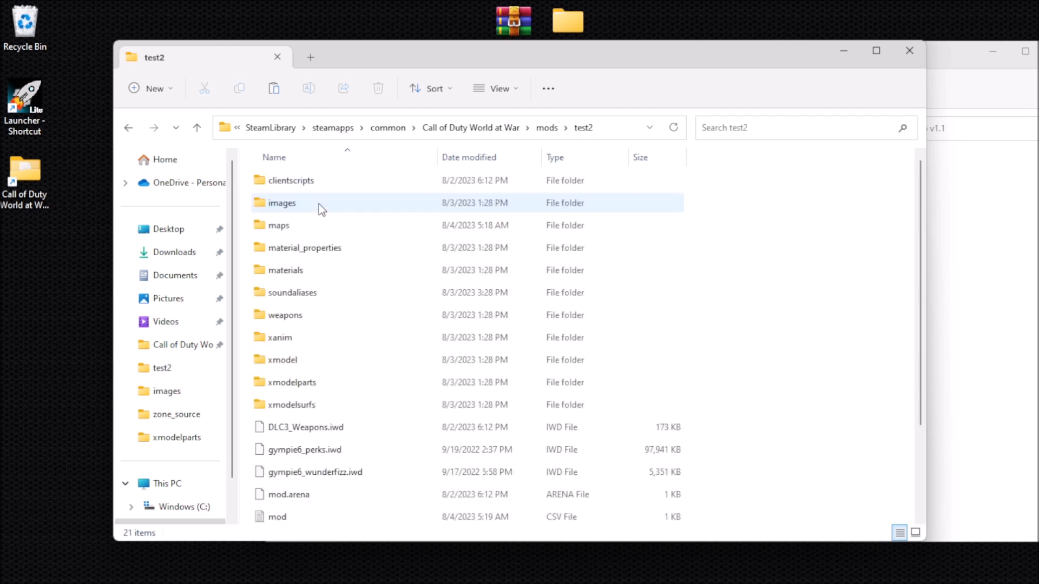
Step: Go to the maps folder inside test2 and check it for the _mc_spinning_traps script
scroll(347, 255, "down", 2)
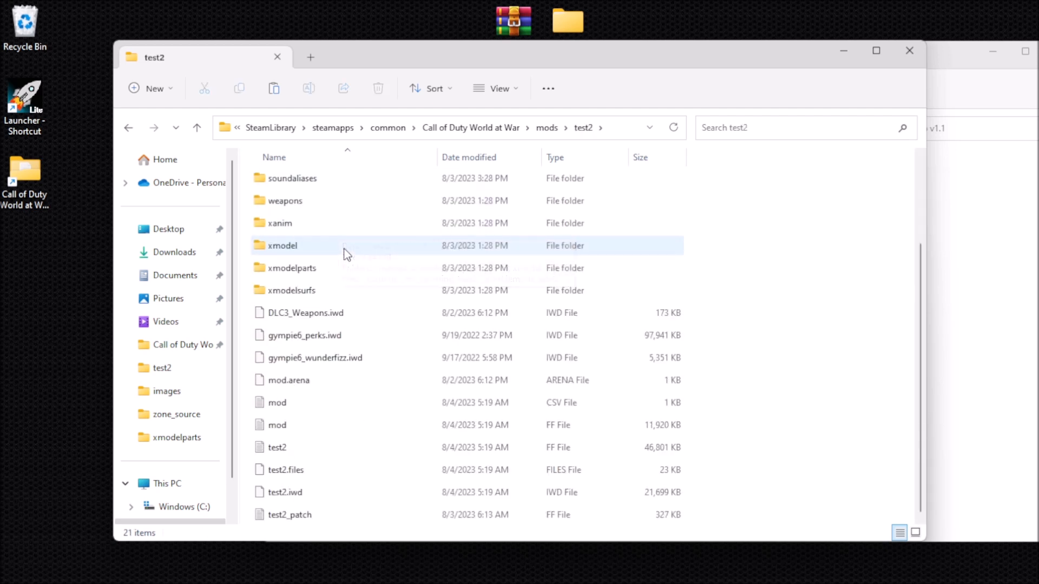
scroll(327, 460, "up", 2)
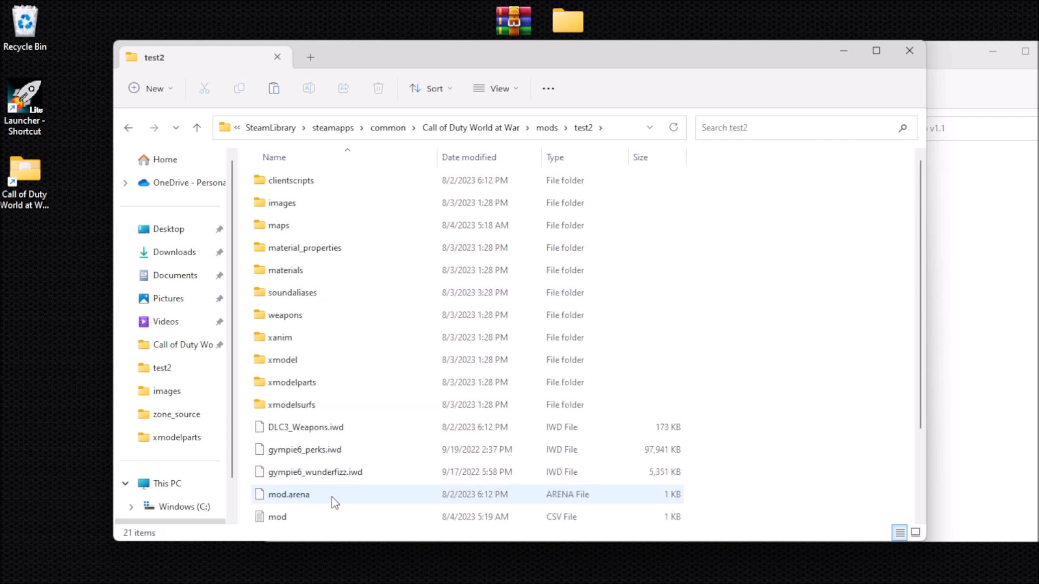
scroll(332, 497, "down", 2)
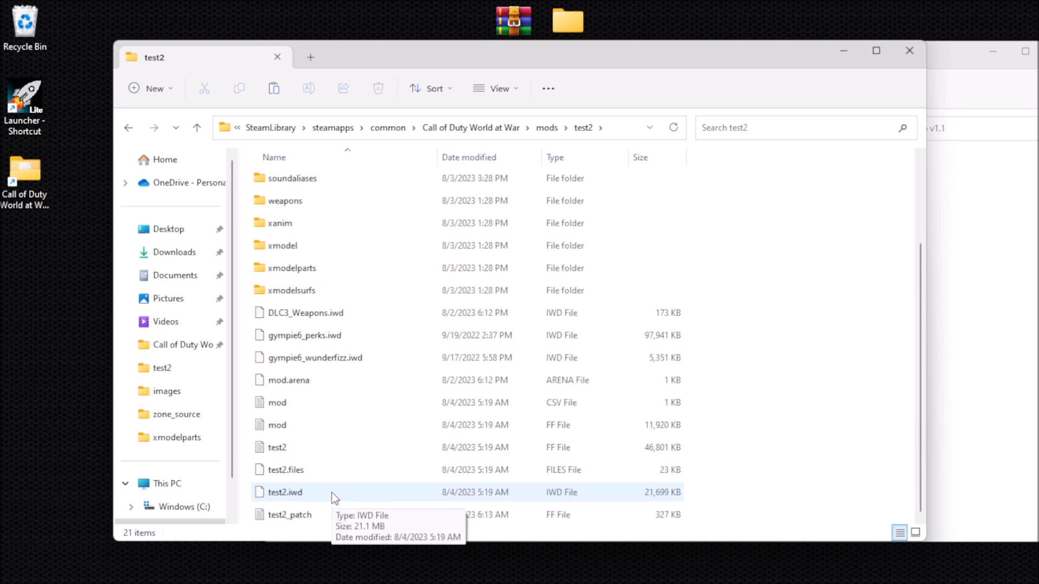
scroll(331, 476, "up", 2)
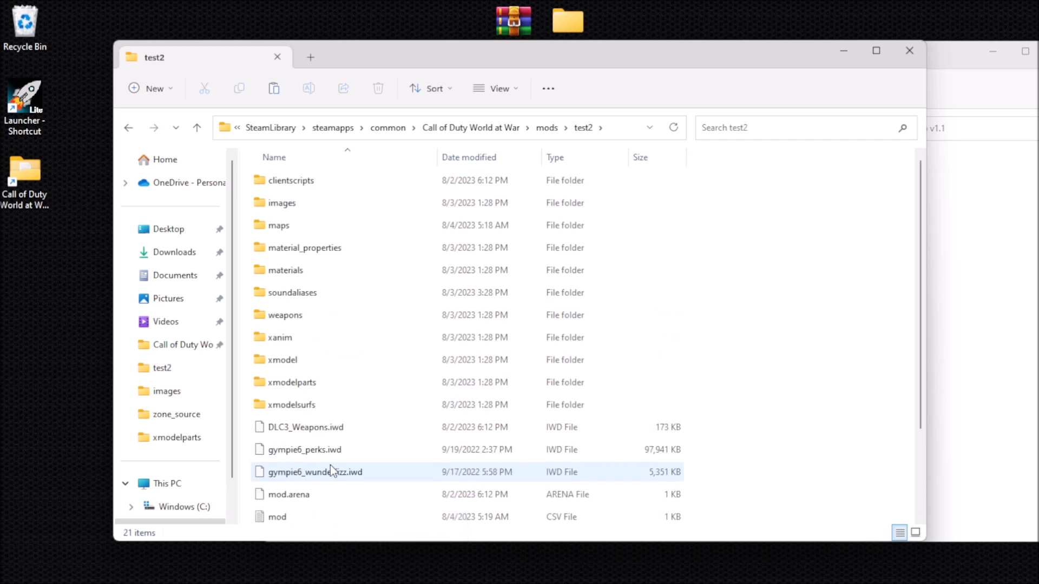
double_click(304, 225)
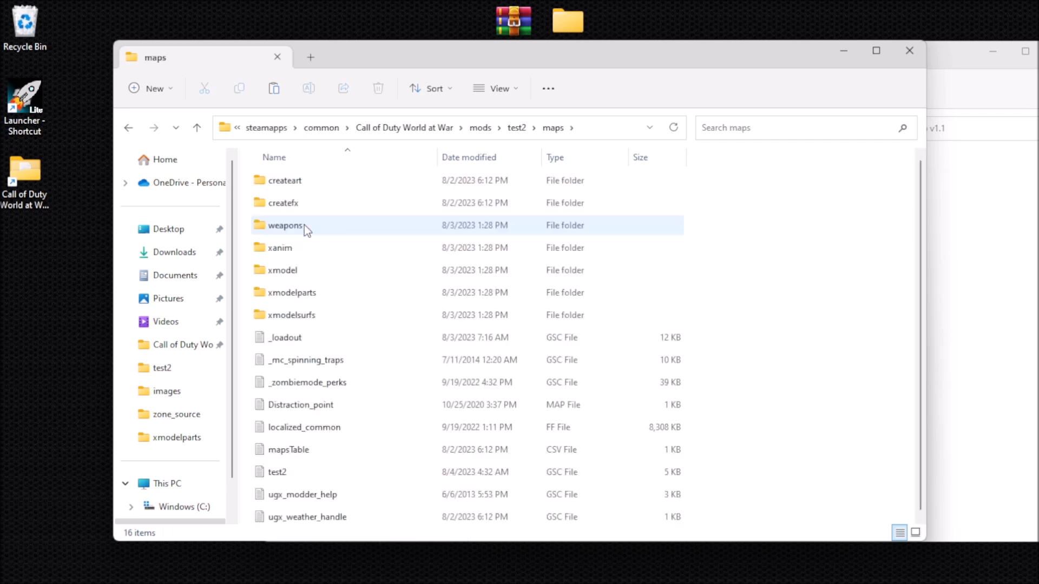
right_click(769, 359)
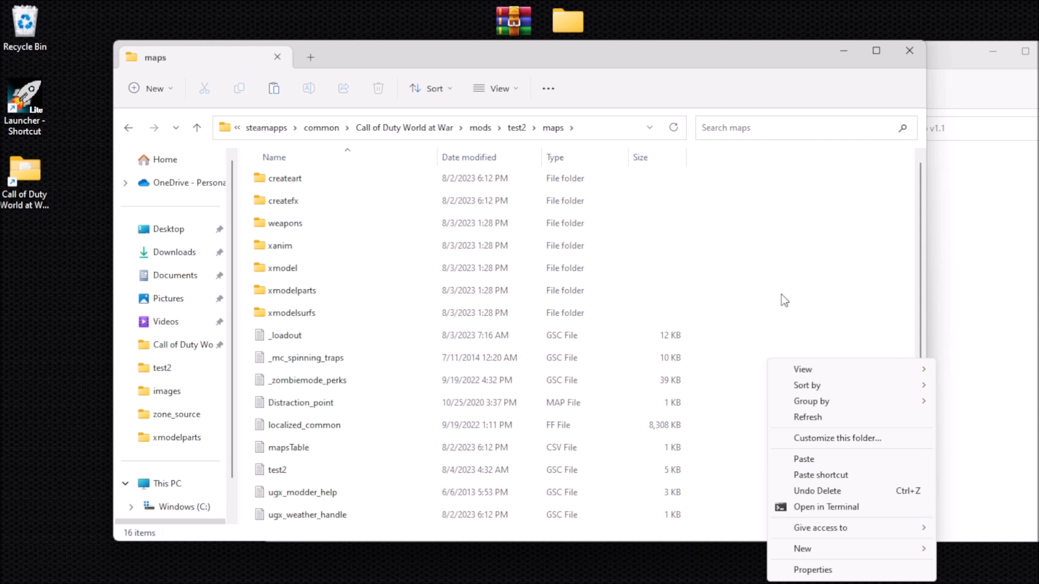
left_click(777, 324)
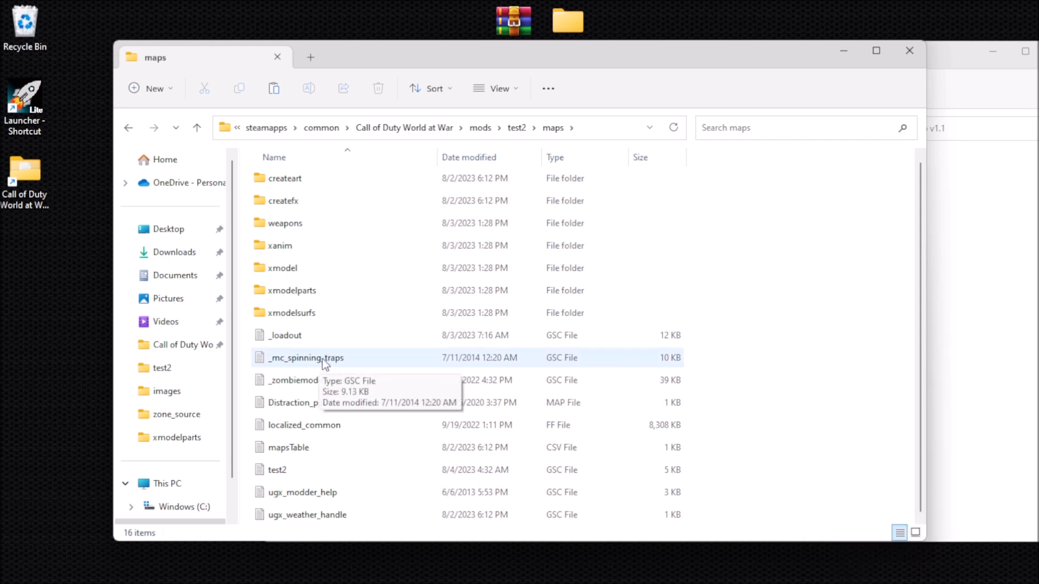
Step: Close the maps and MCs fire trap v1.1 folder windows
left_click_drag(686, 56, 574, 83)
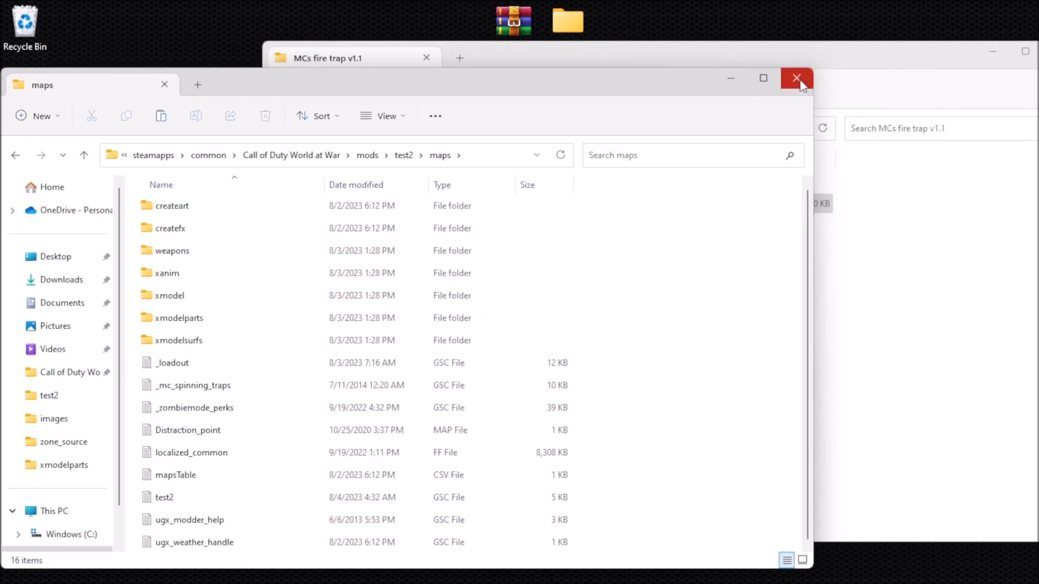
left_click(800, 81)
left_click_drag(820, 57, 569, 82)
left_click(813, 77)
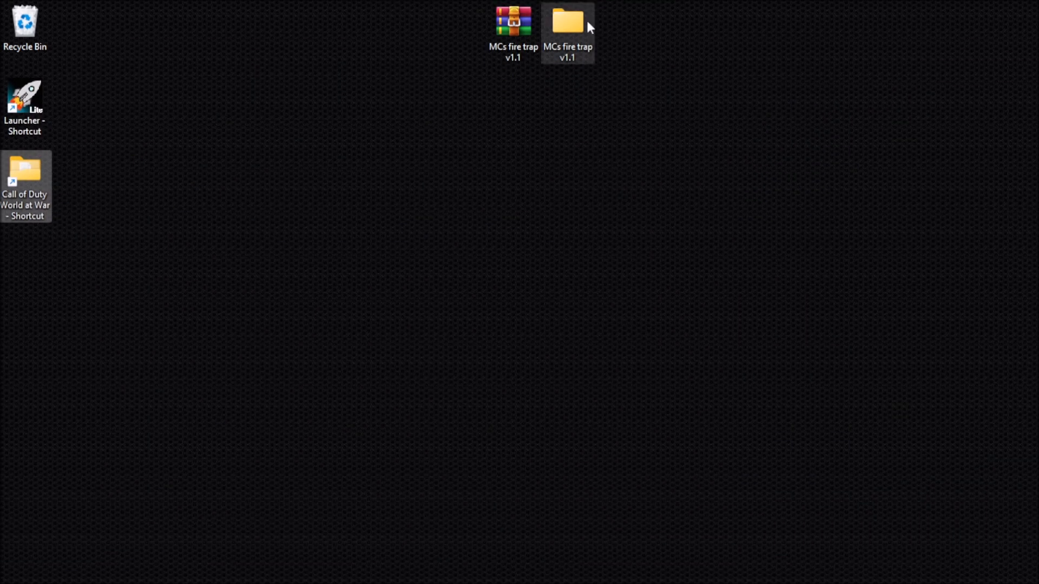
Step: Reopen the extracted MCs fire trap v1.1 folder and copy the MCs Spinning Traps folder from map_source\_prefabs
double_click(579, 29)
left_click_drag(396, 88, 513, 88)
double_click(340, 212)
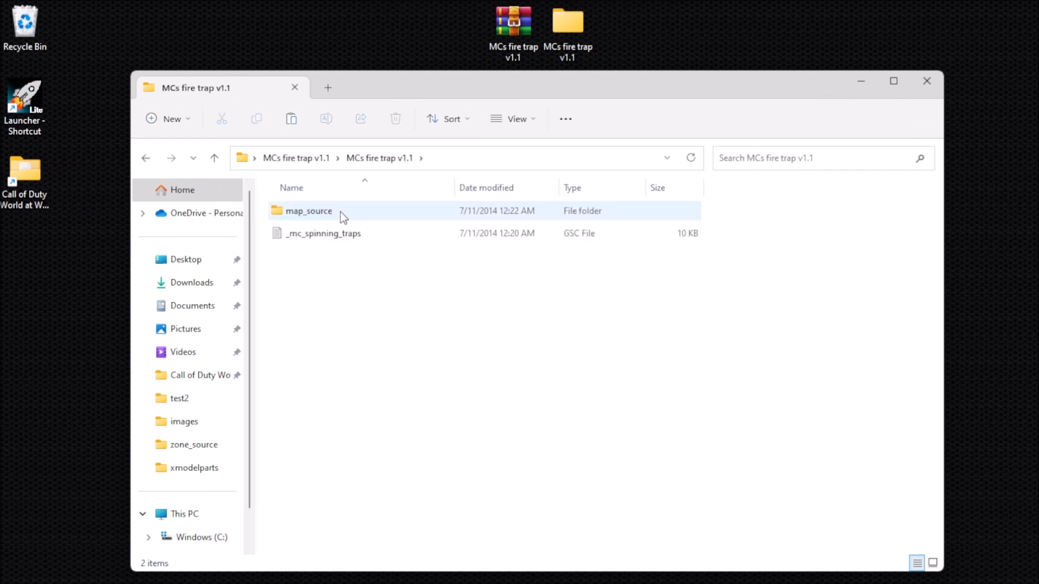
double_click(340, 212)
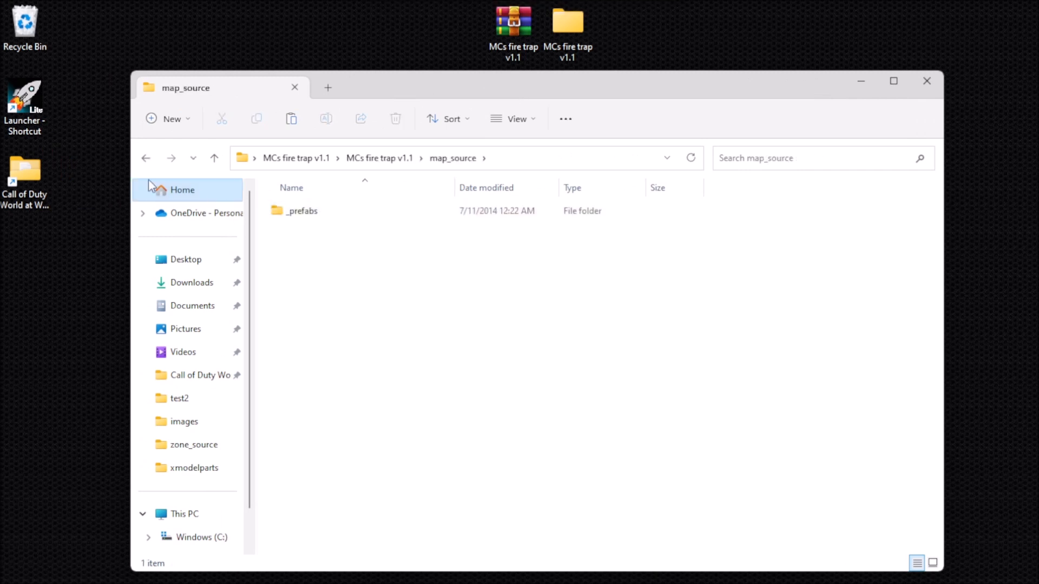
left_click(144, 159)
double_click(294, 211)
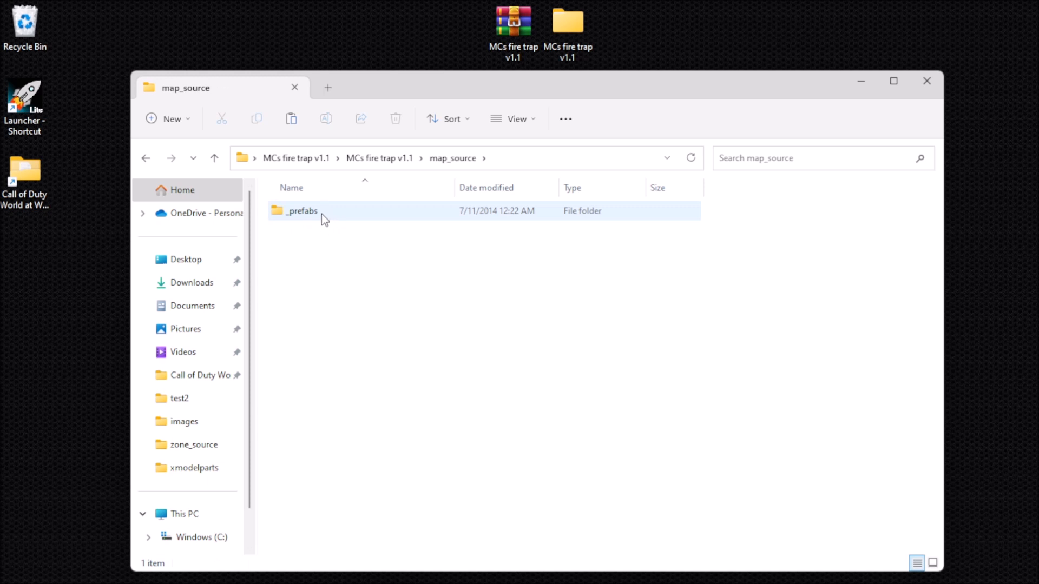
double_click(306, 213)
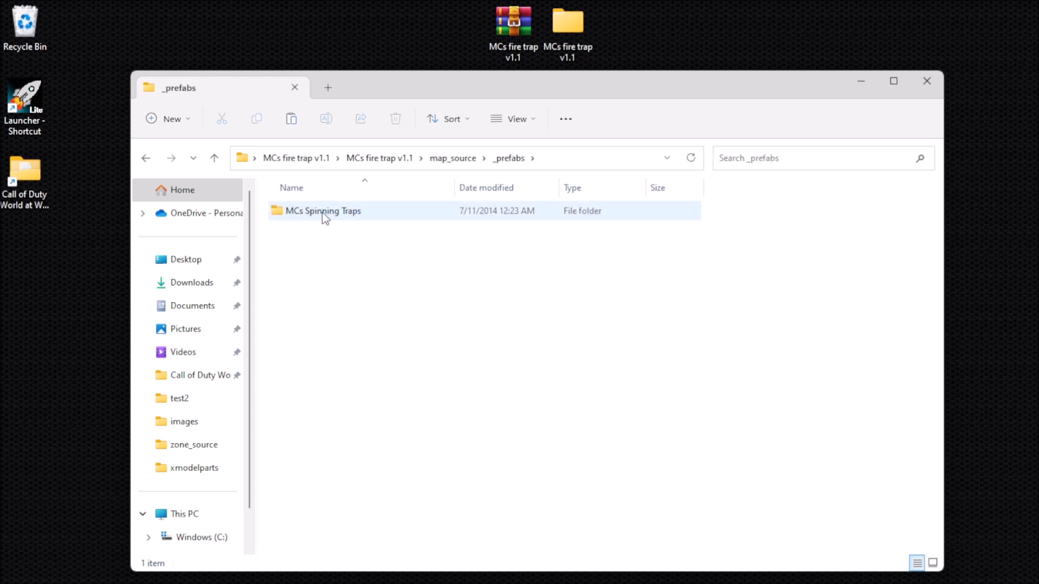
right_click(323, 212)
left_click(311, 394)
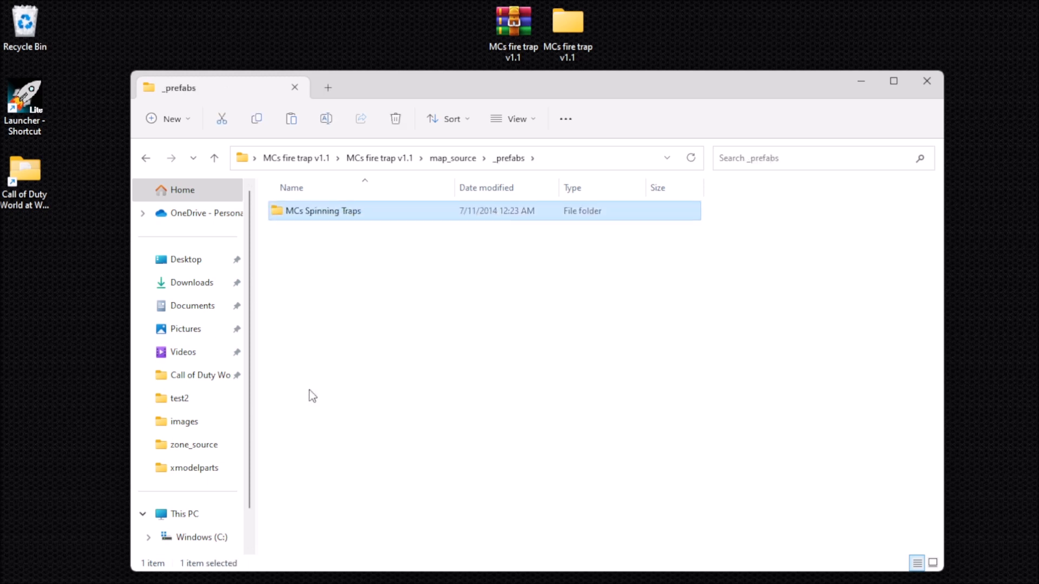
Step: Go to map_source\_prefabs in the Call of Duty World at War directory and select the MCs Spinning Traps folder
left_click(202, 377)
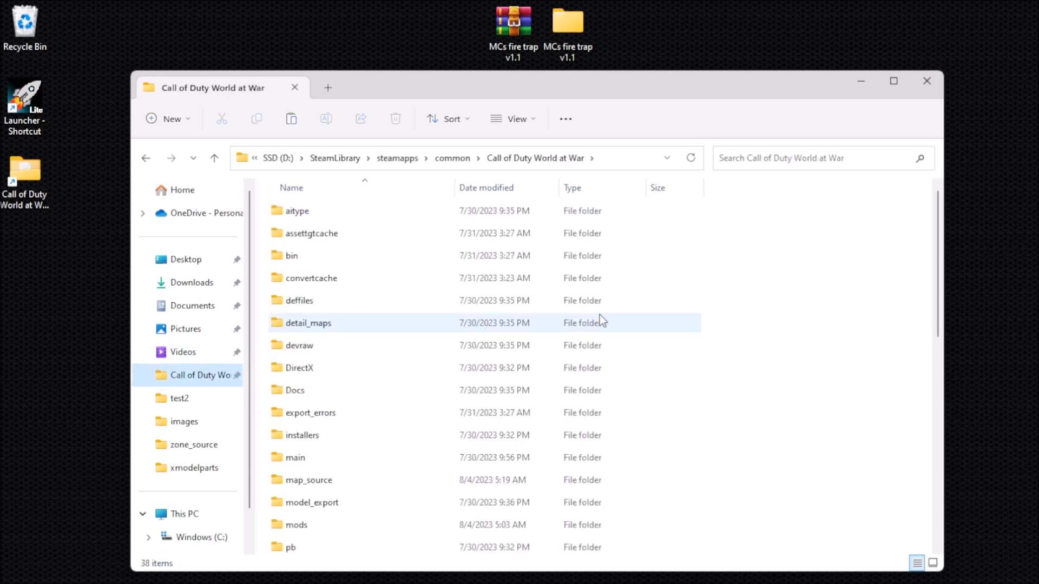
scroll(400, 308, "down", 1)
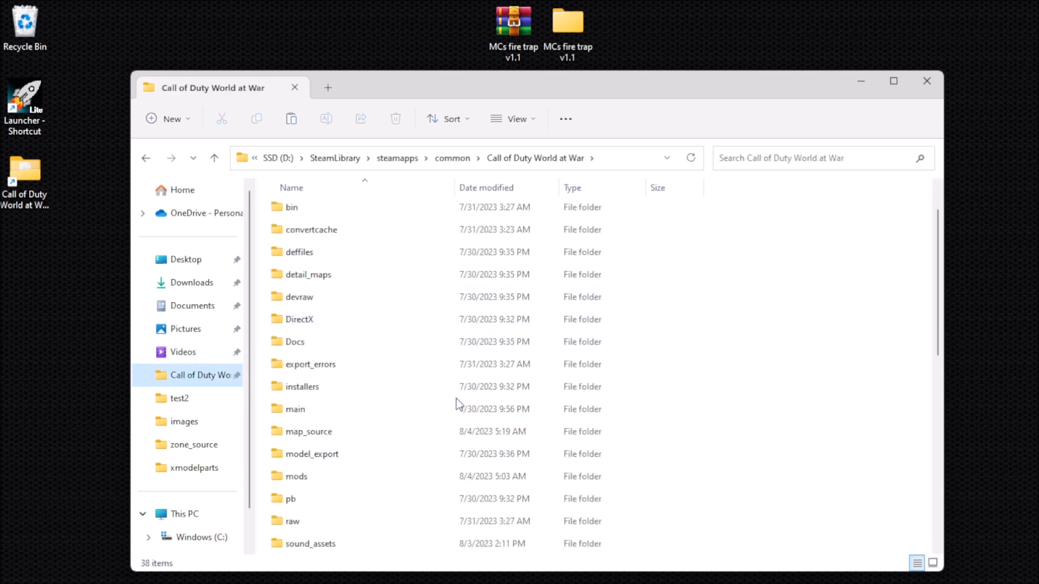
double_click(328, 436)
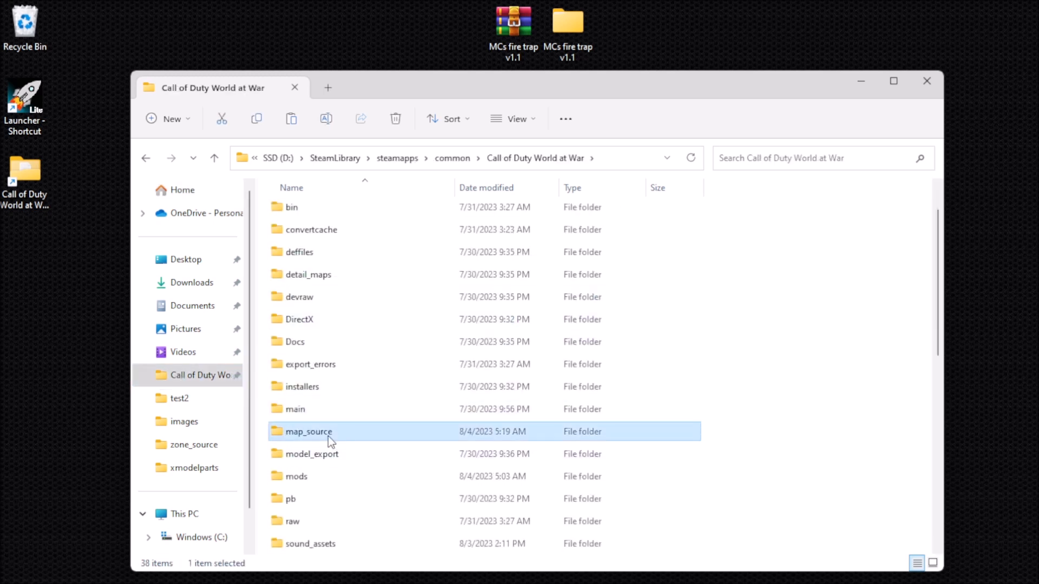
double_click(341, 212)
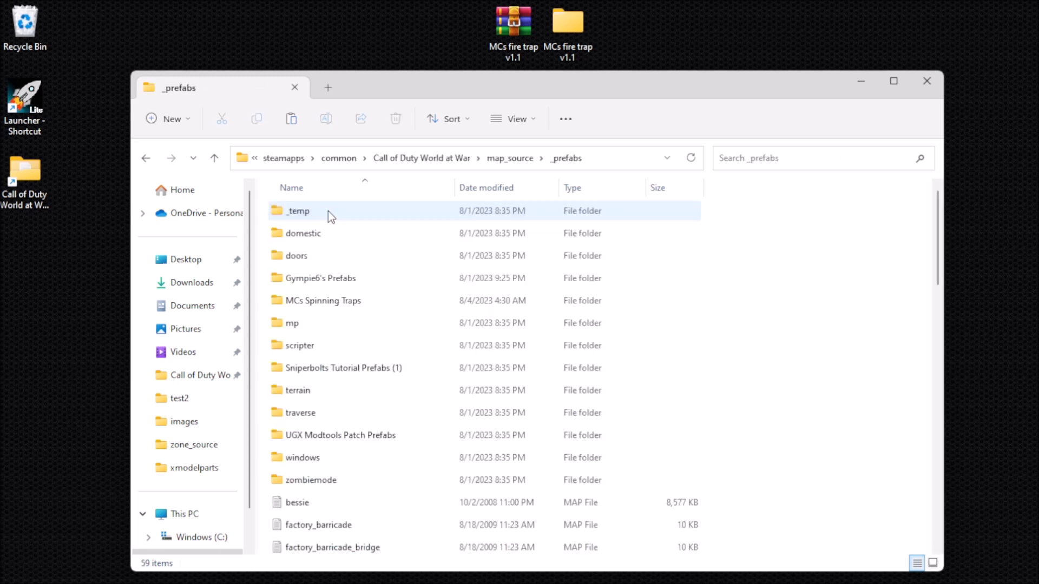
right_click(761, 287)
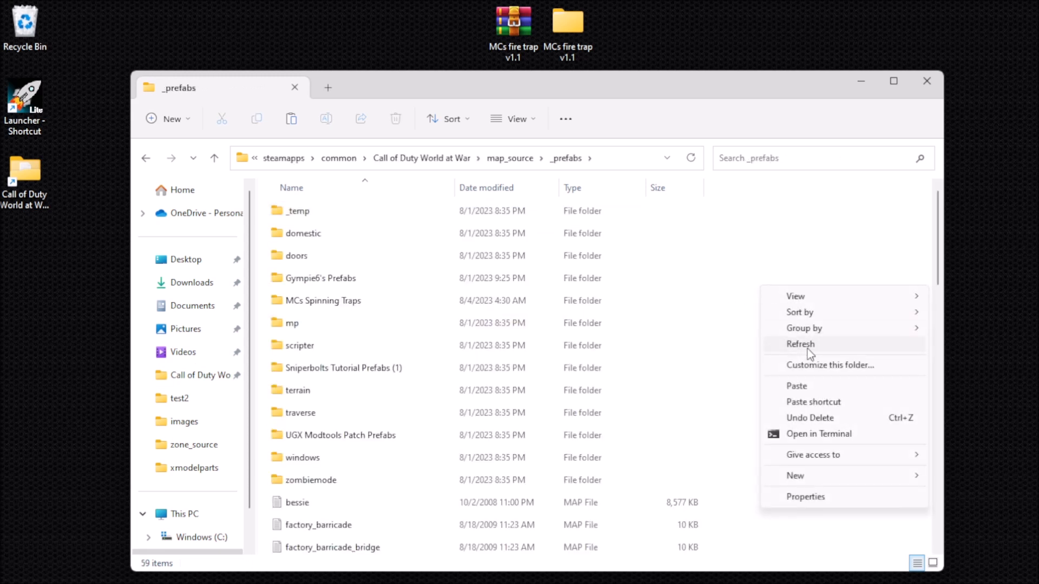
left_click(728, 299)
left_click(317, 305)
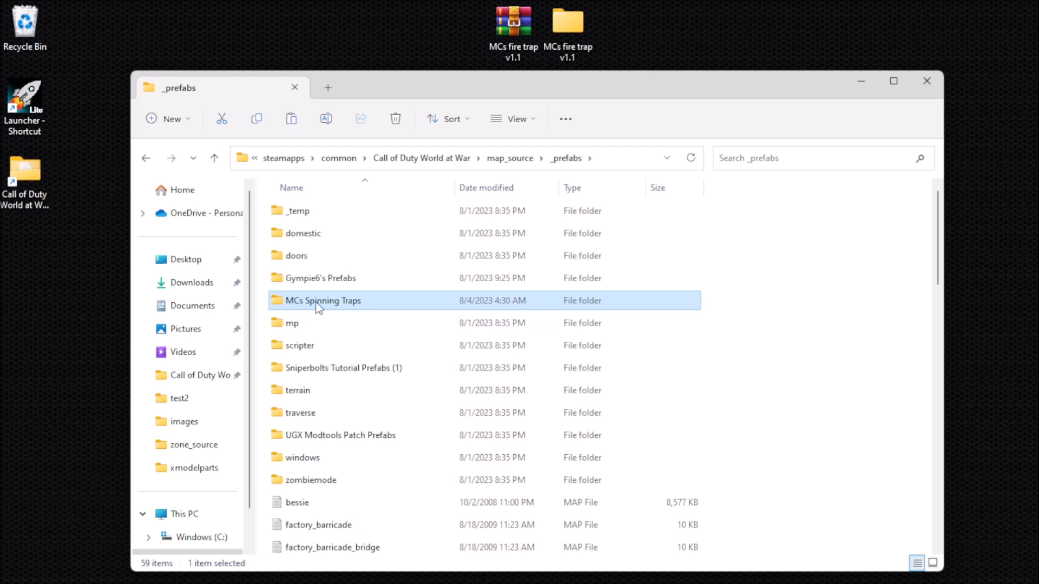
Step: Close the folder window, open Launcher and start Radiant with the test2 map selected
left_click(926, 81)
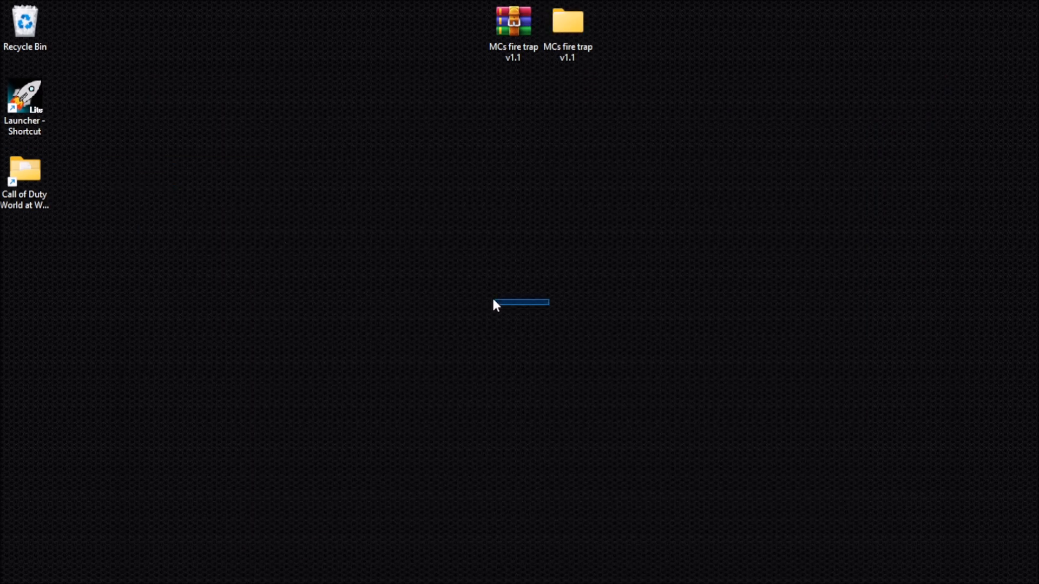
double_click(19, 106)
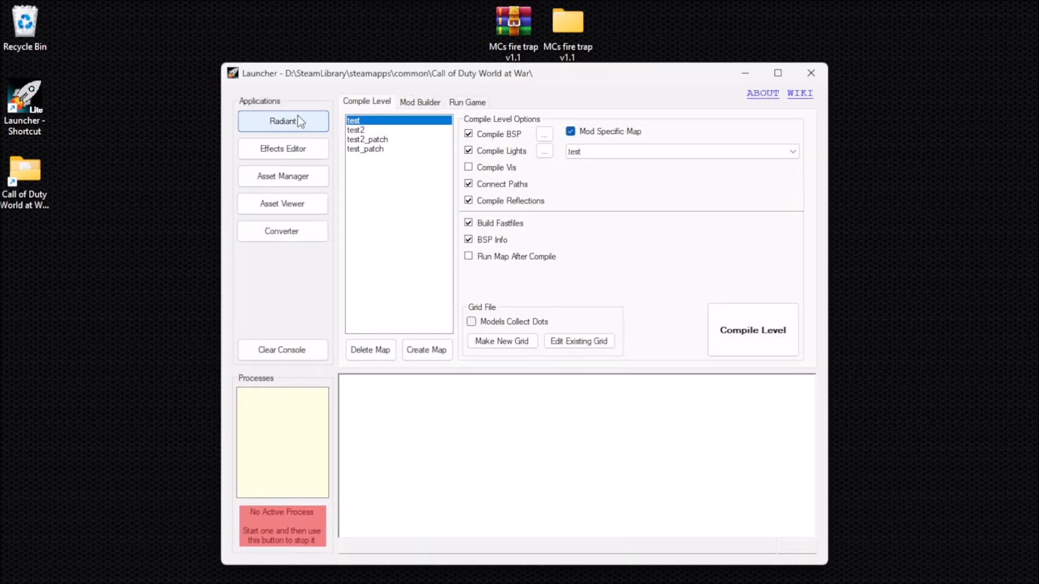
left_click(366, 131)
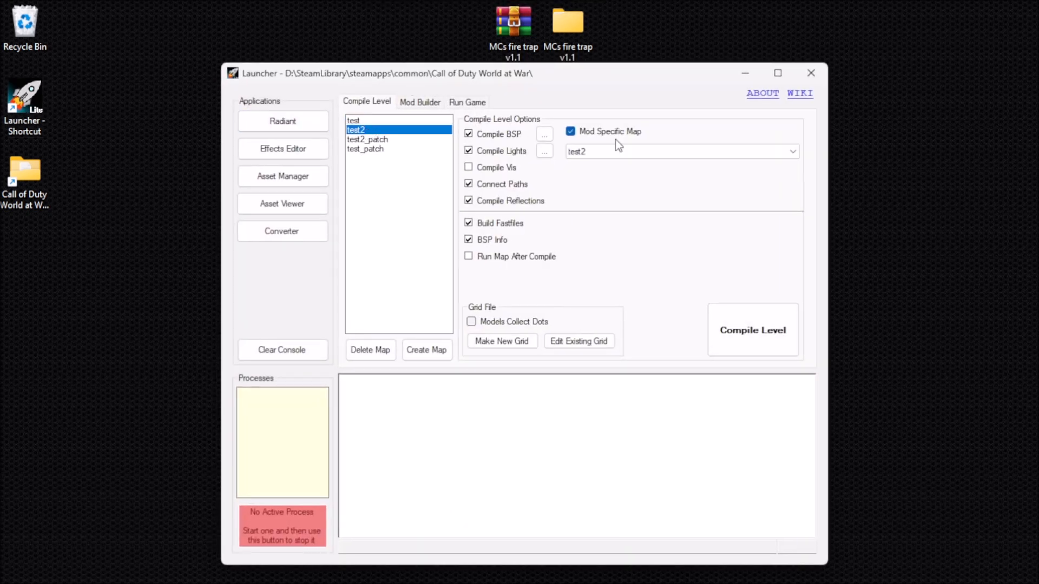
left_click(273, 121)
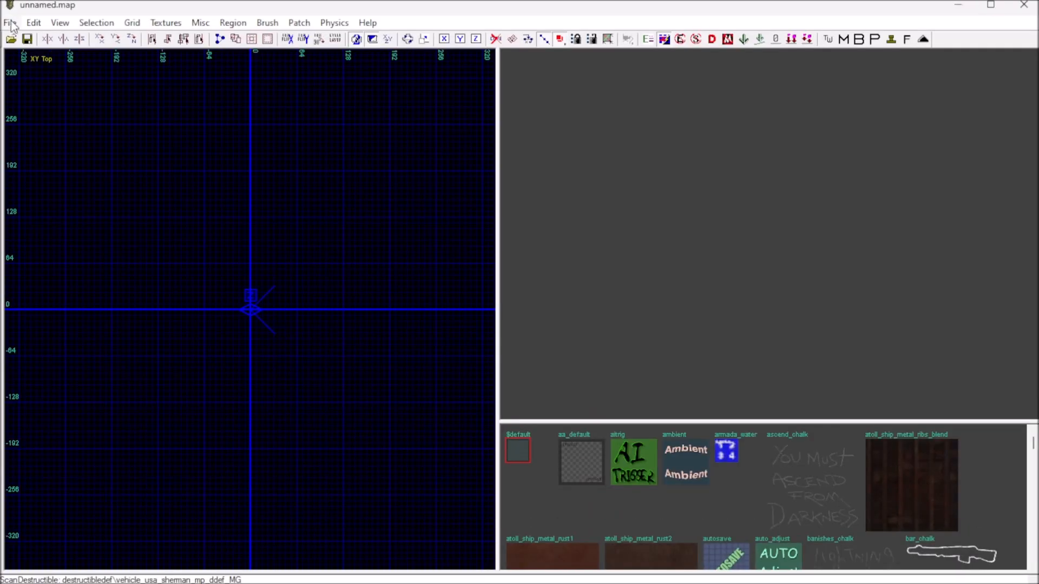
Step: Open test2.map from map_source in the Radiant level editor
left_click(10, 22)
left_click(27, 60)
double_click(456, 331)
right_click_drag(238, 259, 390, 369)
right_click_drag(598, 231, 628, 242)
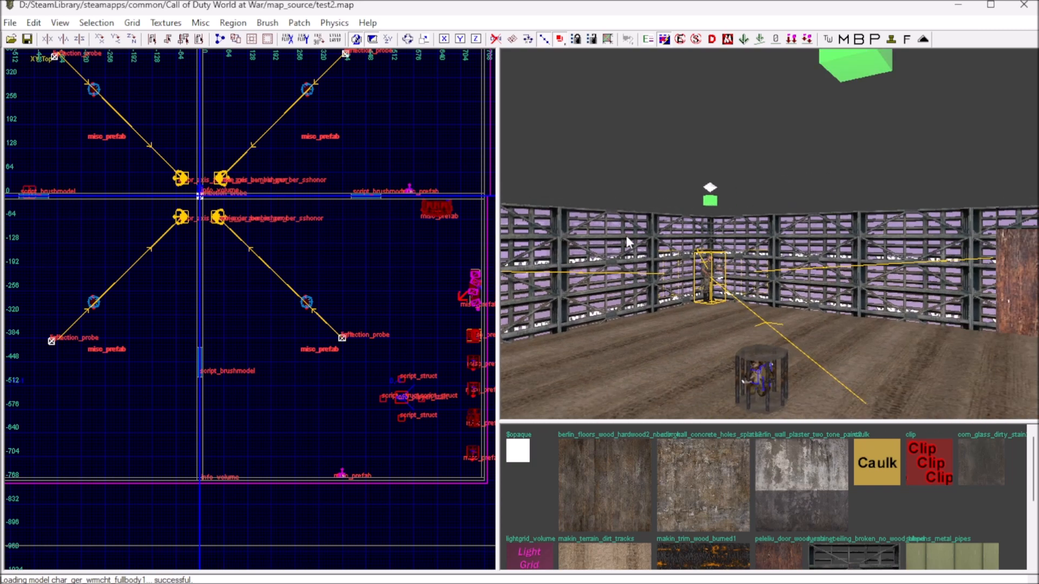
Step: Insert the fire_trap prefab from MCs Spinning Traps\MC Spinning Fire as a misc prefab on the map floor
right_click(249, 293)
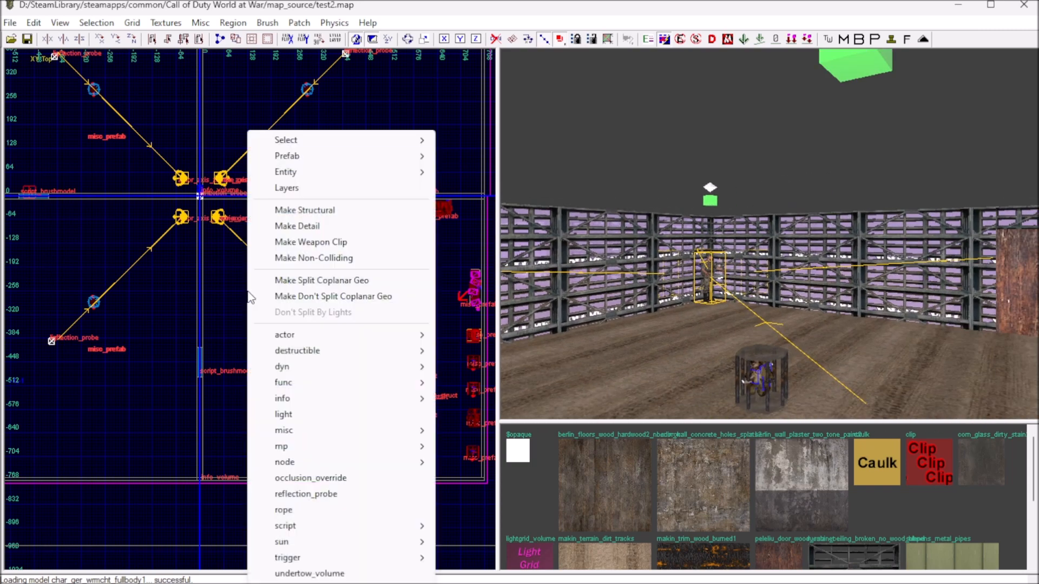
mouse_move(324, 430)
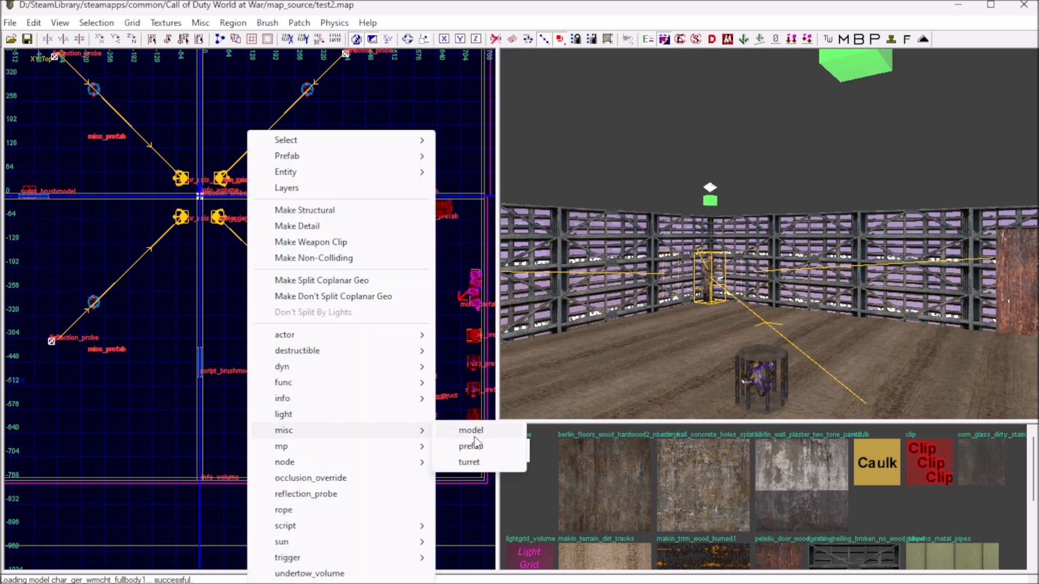
left_click(473, 436)
double_click(285, 233)
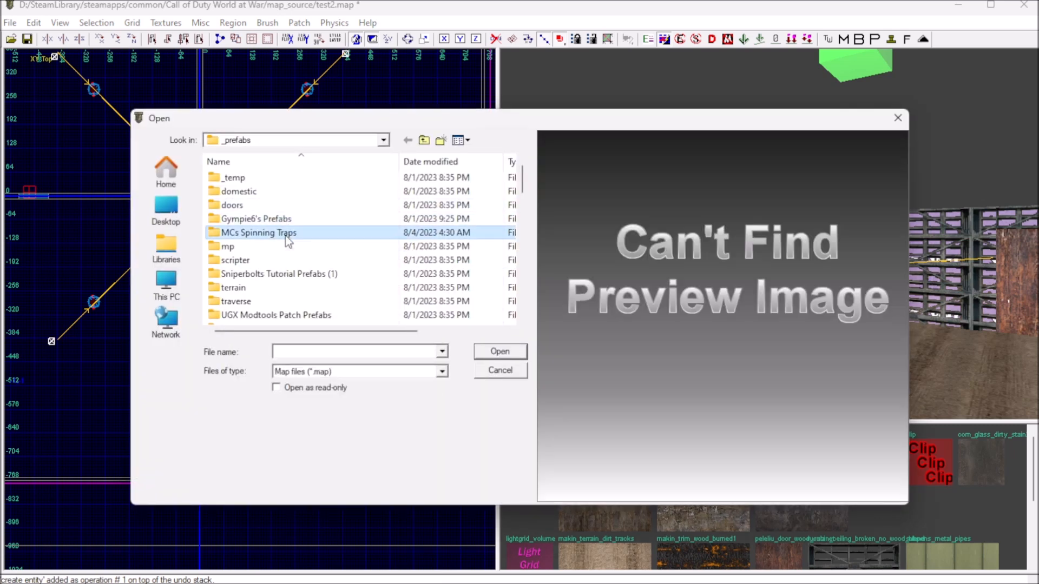
double_click(283, 177)
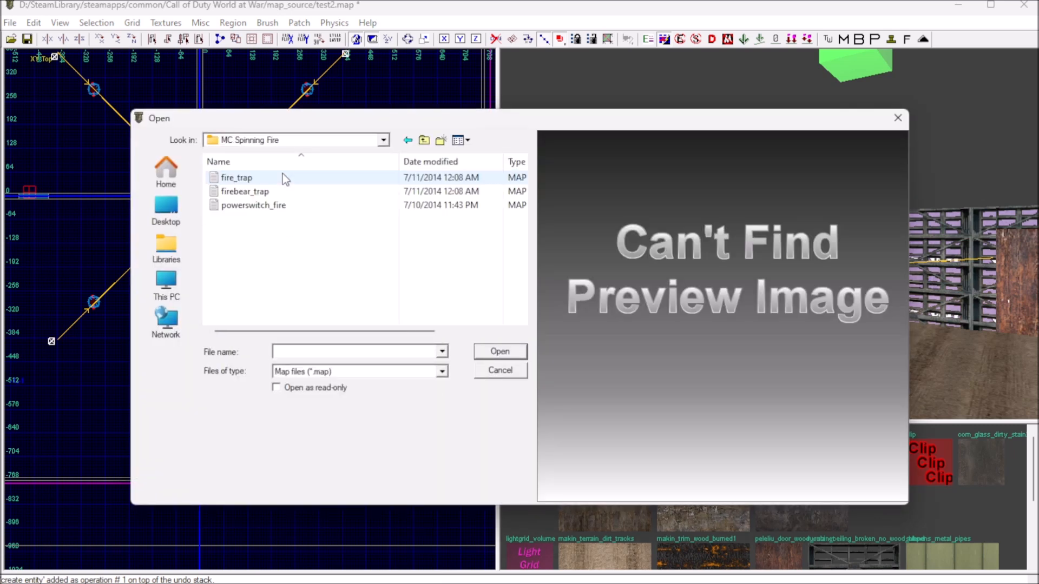
double_click(255, 179)
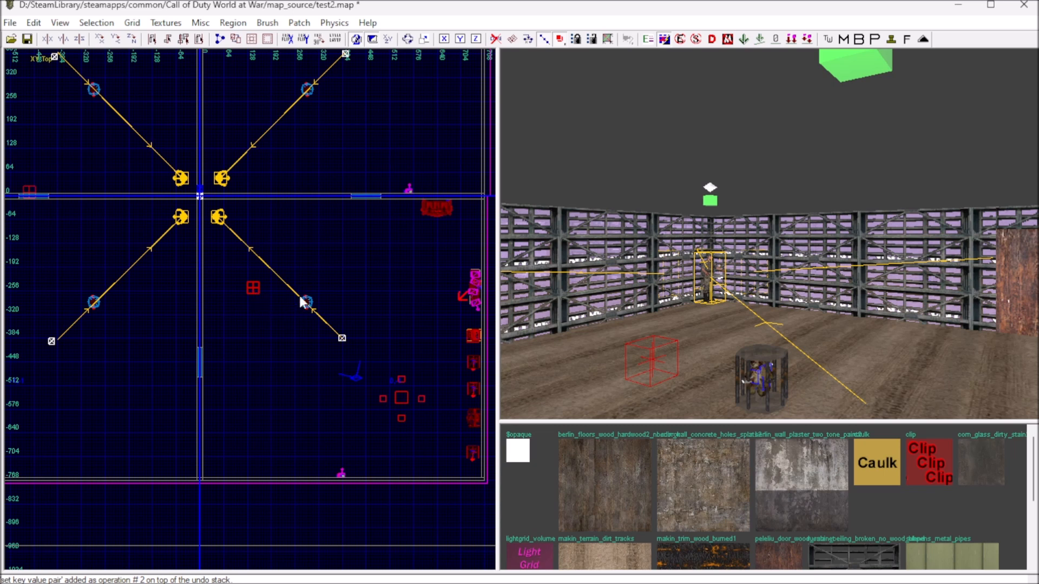
Step: Position the new fire trap and rotate it about the X axis until its cage stands upright
scroll(277, 299, "down", 1)
scroll(276, 295, "up", 1)
left_click_drag(260, 292, 218, 320)
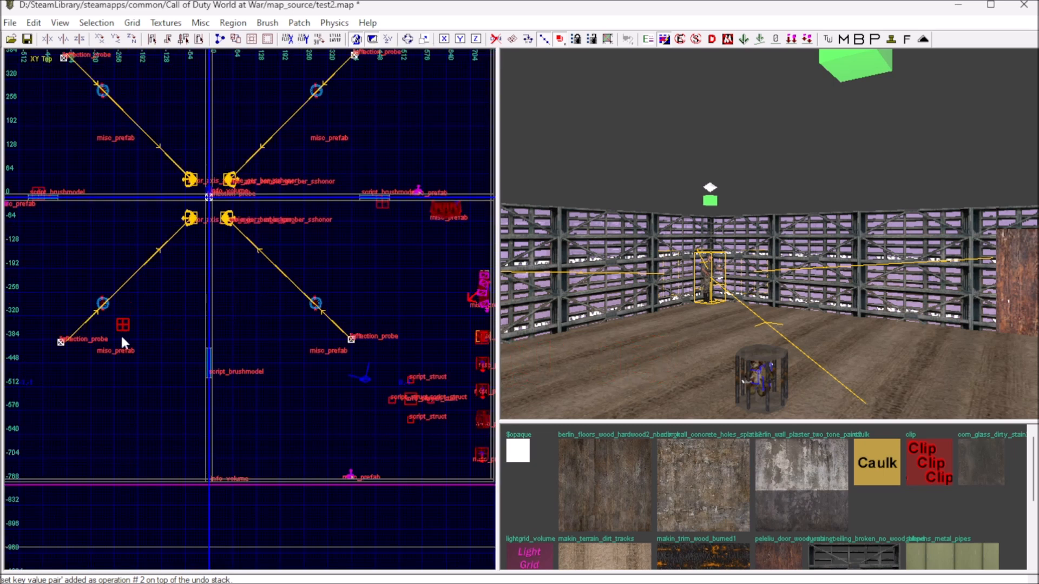
left_click_drag(122, 412, 94, 535)
scroll(297, 383, "down", 3)
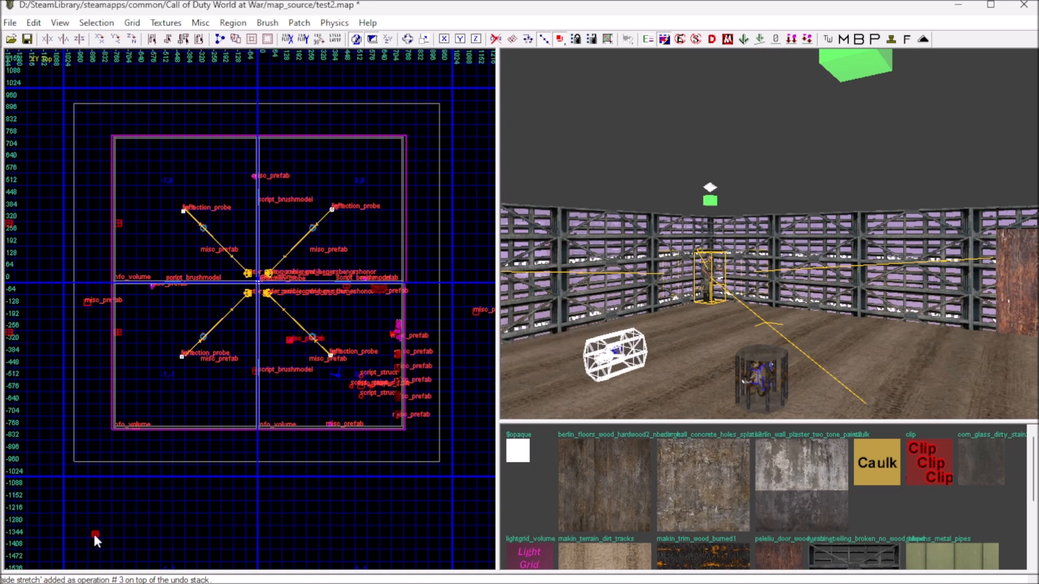
left_click(98, 40)
left_click(97, 40)
left_click(97, 41)
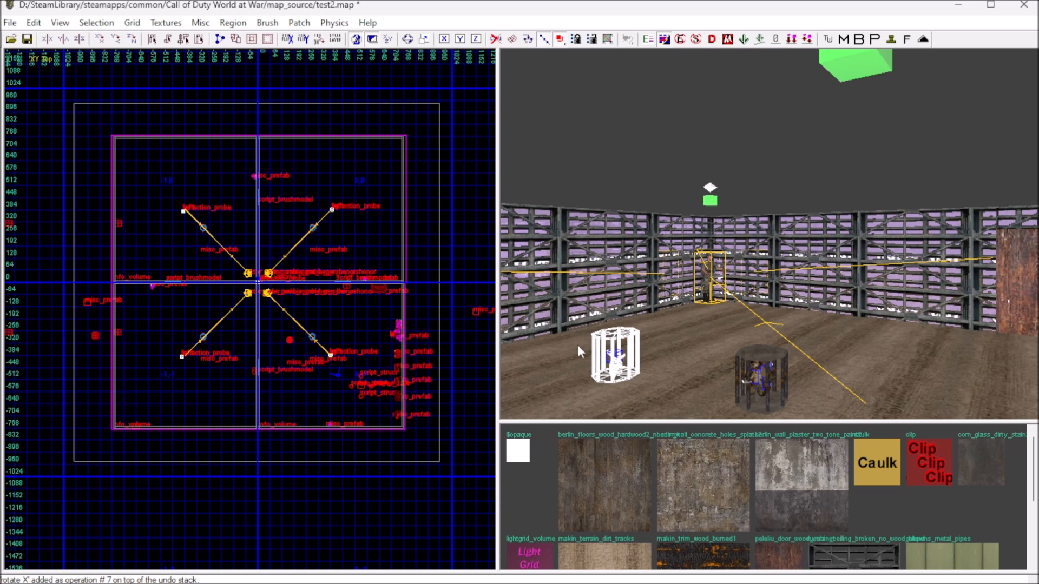
key("Escape")
right_click_drag(634, 377, 573, 394)
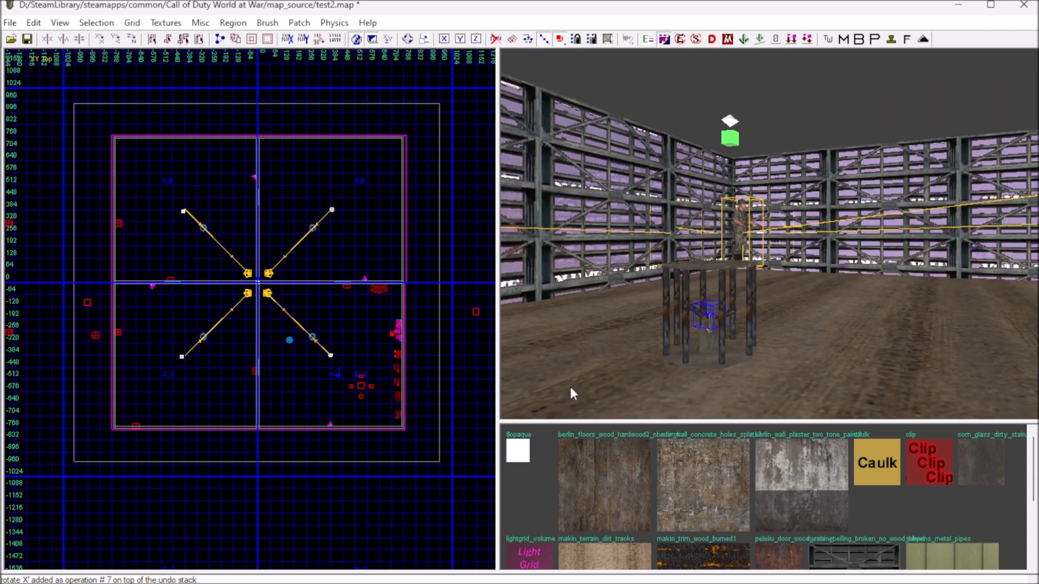
Step: Insert the firebear_trap prefab from MCs Spinning Traps\MC Spinning Fire next to the fire trap cage
right_click(285, 351)
mouse_move(368, 430)
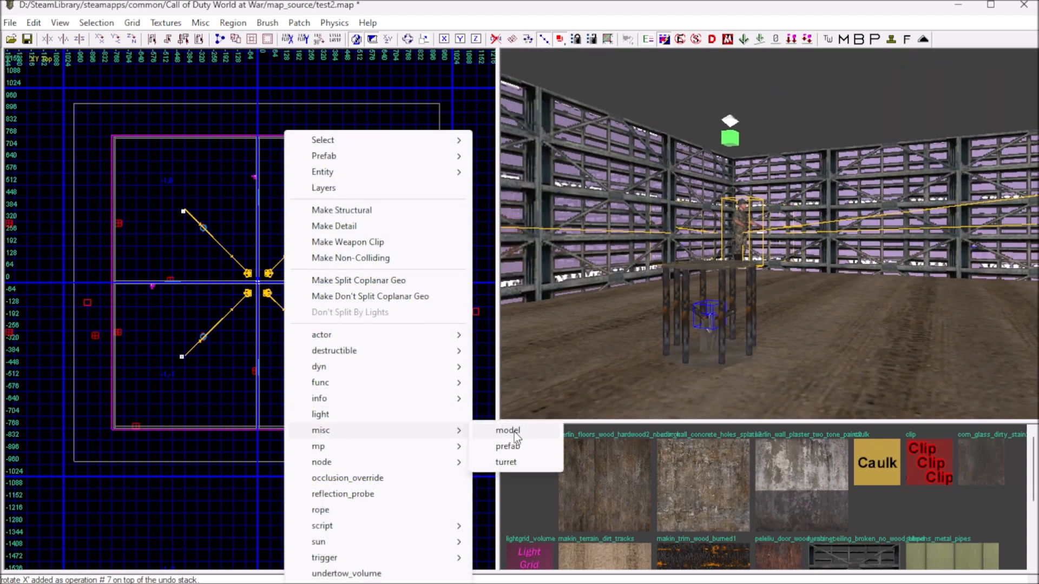
left_click(511, 446)
scroll(321, 268, "up", 2)
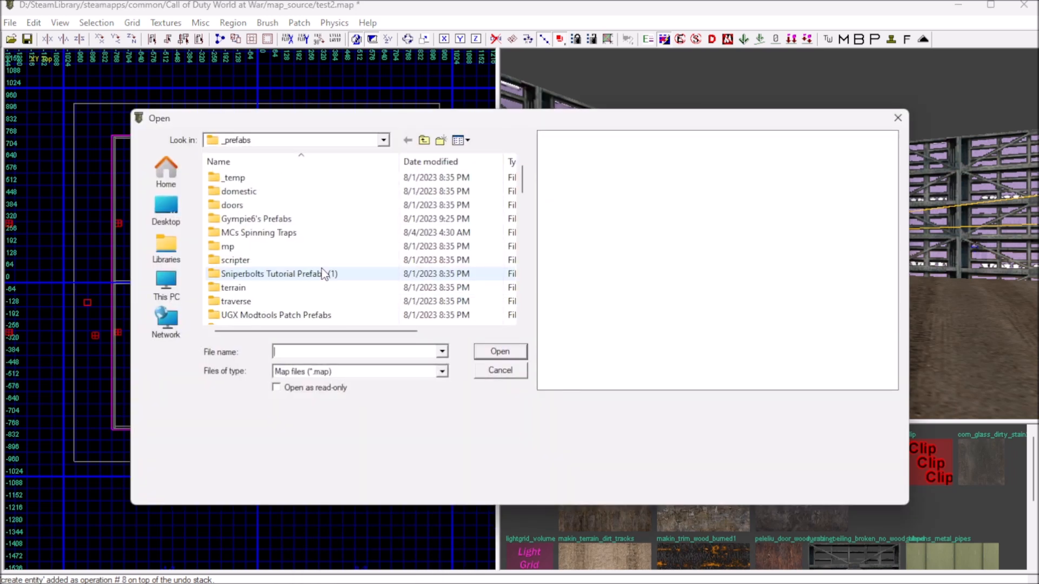
double_click(289, 233)
double_click(281, 180)
left_click(269, 193)
double_click(272, 190)
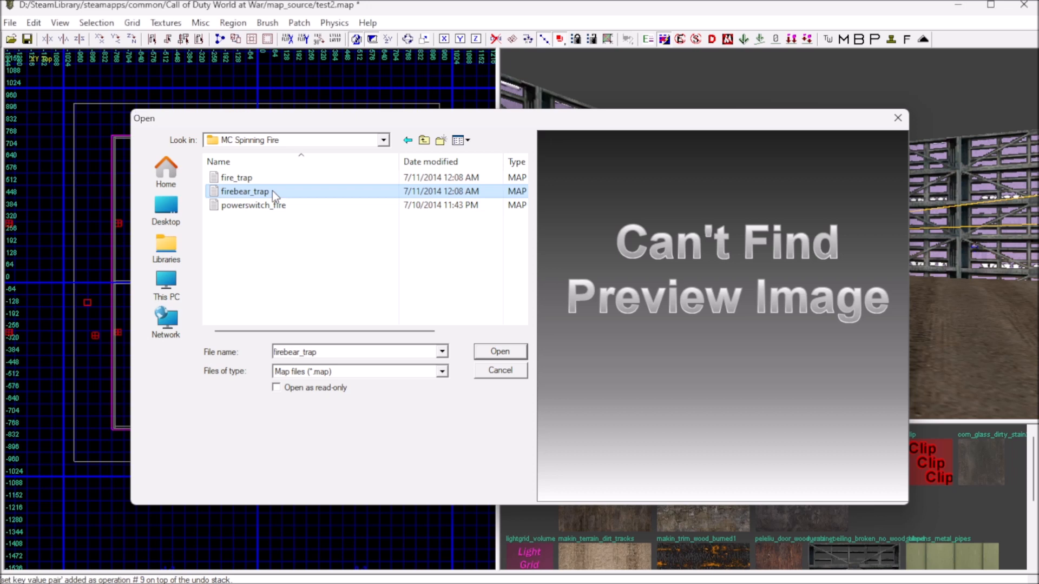
Step: Rotate the bear prefab upright about the X axis and move it into the fire trap cage
left_click_drag(283, 348, 86, 540)
left_click(99, 39)
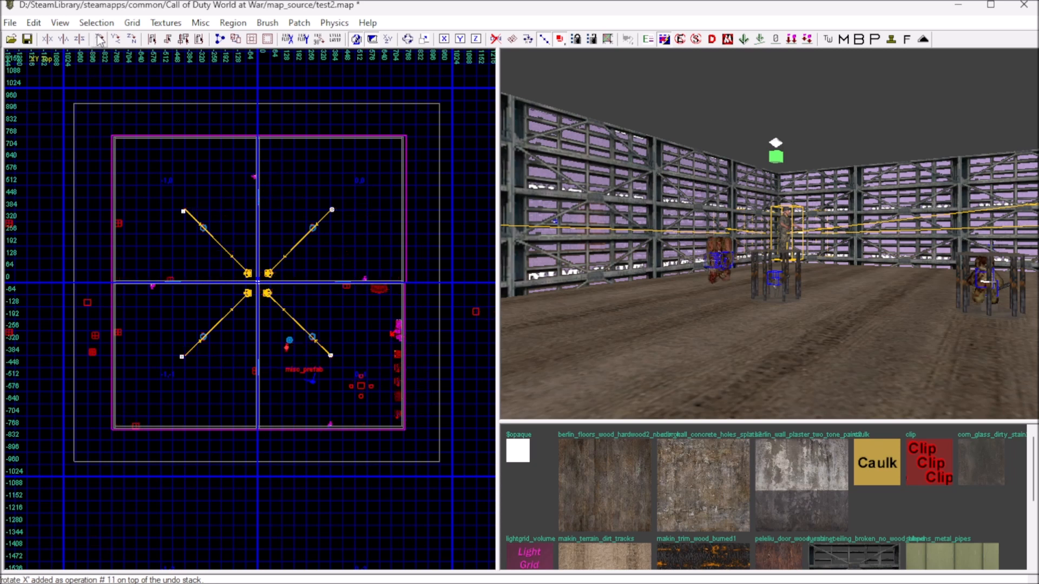
left_click(99, 39)
left_click(100, 40)
right_click_drag(740, 320, 727, 290)
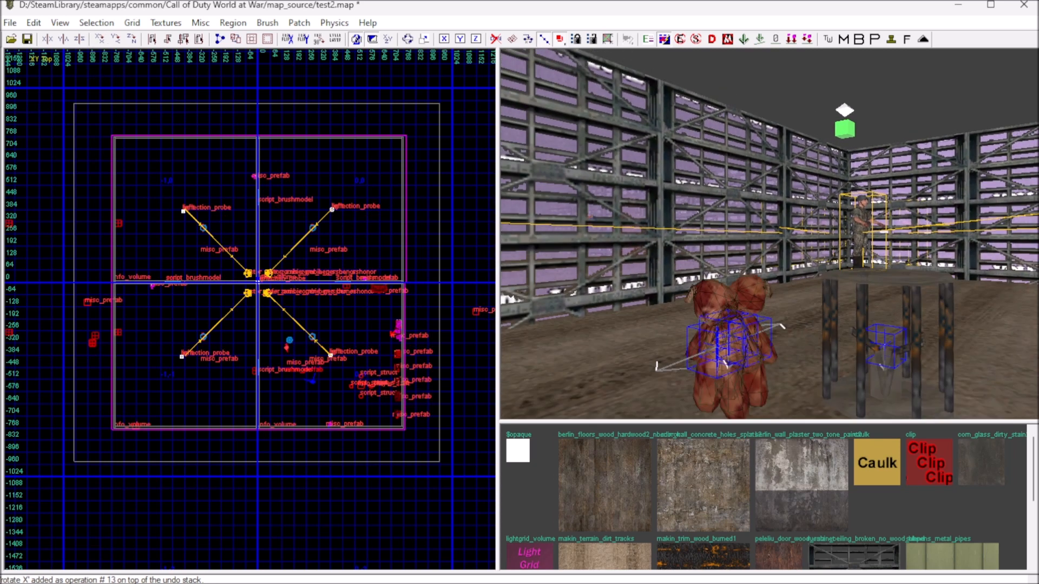
mouse_move(740, 320)
left_mouse_down()
mouse_move(770, 327)
mouse_move(752, 329)
left_mouse_up()
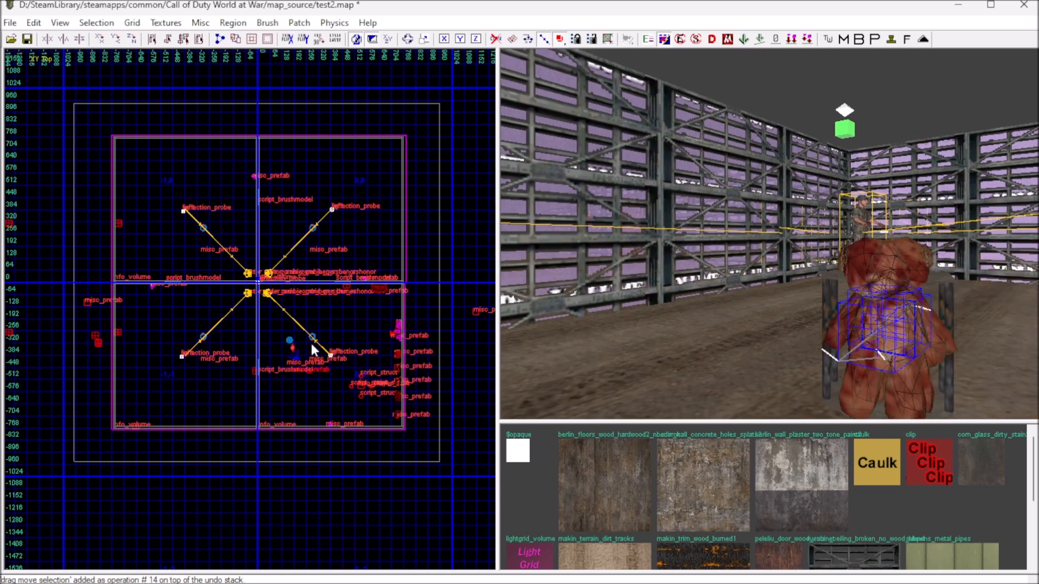
left_click_drag(289, 347, 283, 347)
key("ctrl+Tab")
left_click_drag(122, 304, 122, 300)
key("Escape")
Step: Delete the newly placed fire trap and bear prefabs
right_click_drag(768, 232, 669, 267)
left_click(760, 268, "shift")
left_click(33, 22)
left_click(57, 106)
right_click_drag(769, 233, 683, 254)
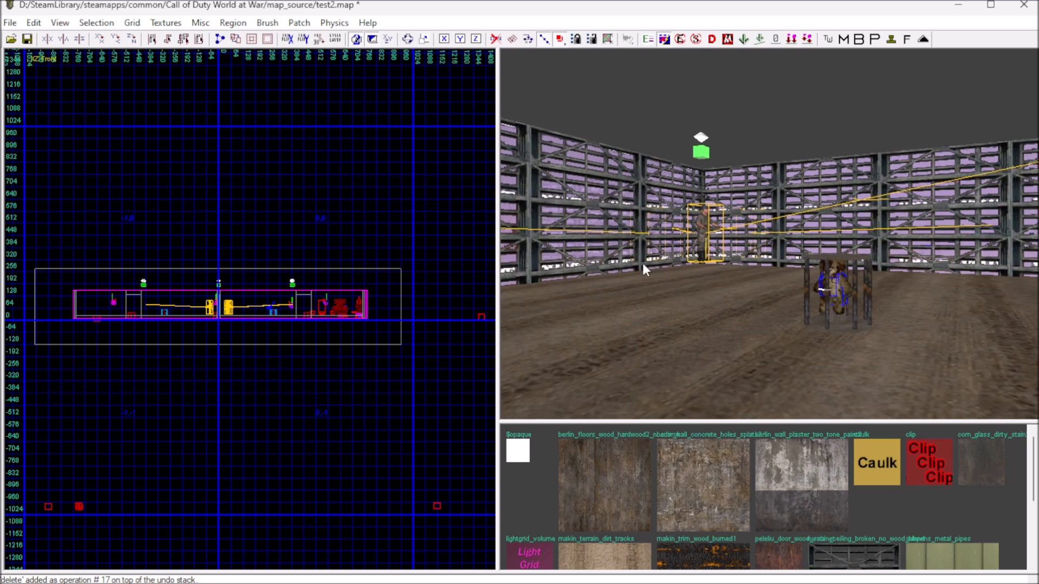
Step: Insert the powerswitch_fire prefab from MCs Spinning Traps\MC Spinning Fire as a misc prefab
right_click(278, 294)
mouse_move(355, 431)
left_click(489, 447)
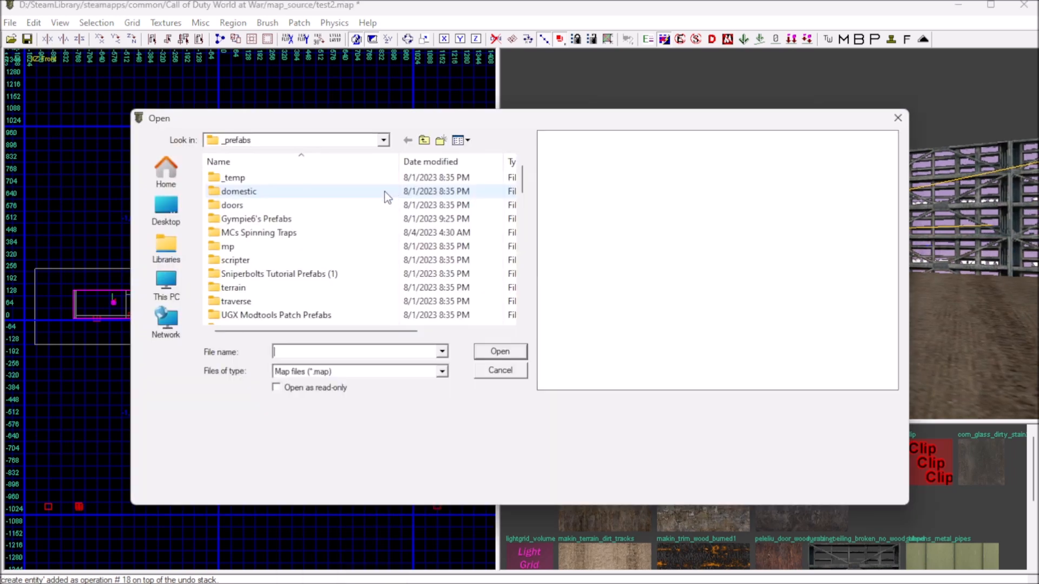
double_click(284, 236)
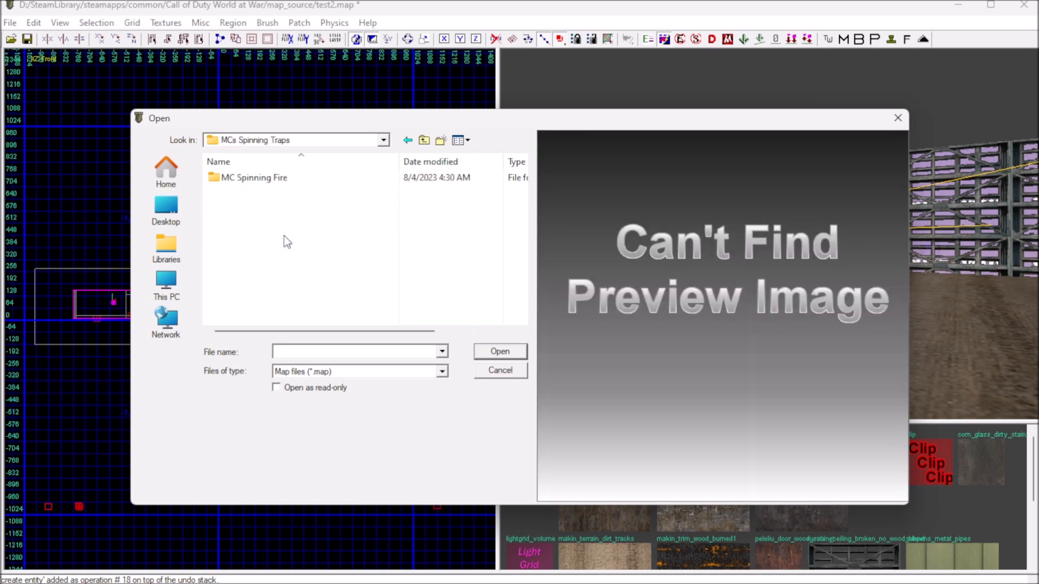
double_click(268, 176)
double_click(267, 204)
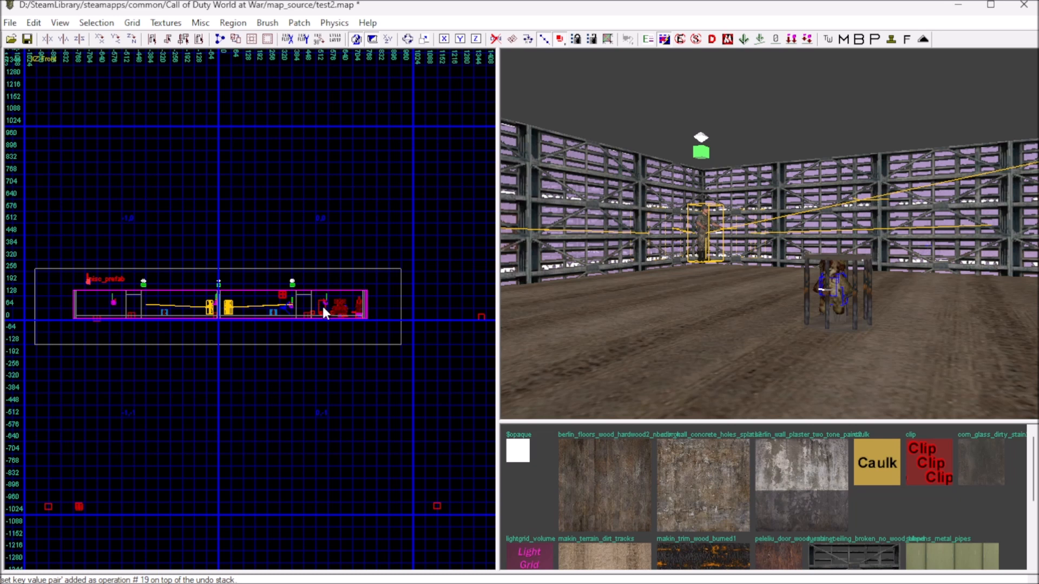
Step: Move the fire trap power switch into the green-walled room, beside the wall near the metal cabinet
key("ctrl+Tab")
key("ctrl+Tab")
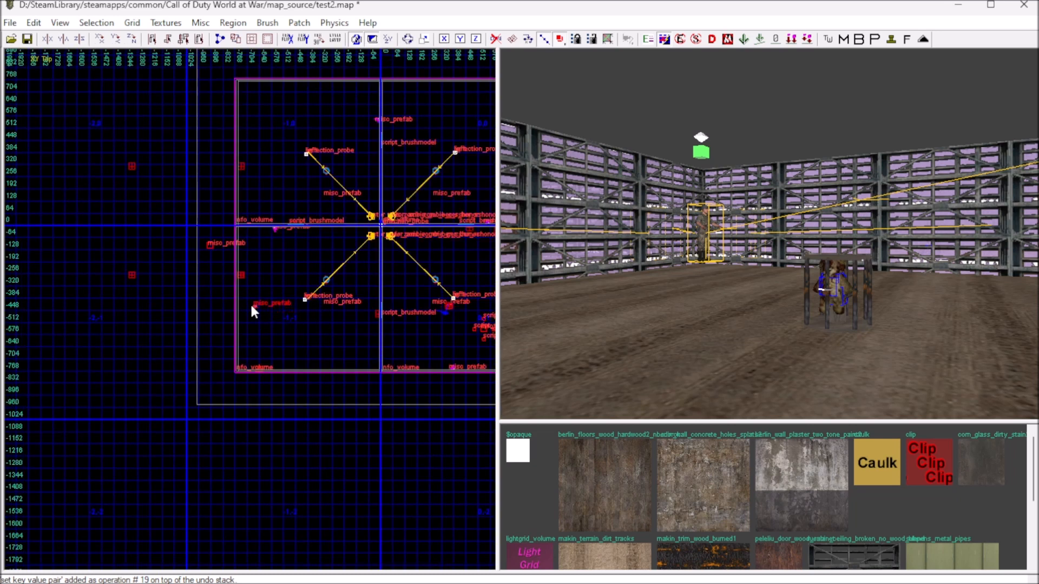
left_click_drag(250, 315, 348, 337)
right_click_drag(676, 303, 524, 301)
right_click_drag(768, 234, 638, 232)
left_click_drag(395, 336, 440, 346)
key("ctrl+Tab")
right_click_drag(638, 292, 687, 292)
right_click_drag(812, 325, 866, 307)
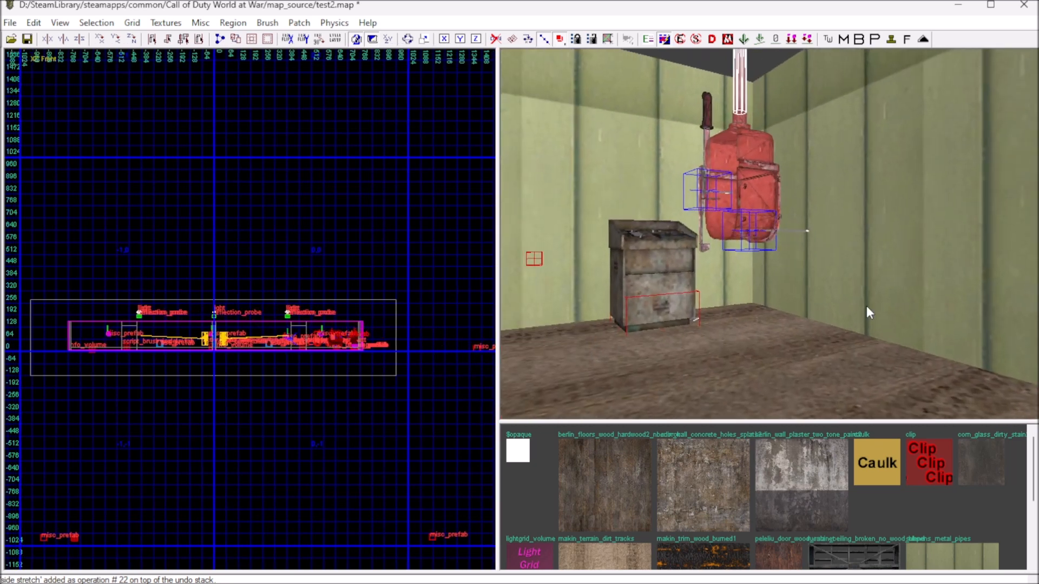
Step: Delete the newly placed power switch prefab beside the Quick Revive machine
right_click_drag(720, 252, 661, 212)
left_click(664, 212)
left_click(666, 208, "shift")
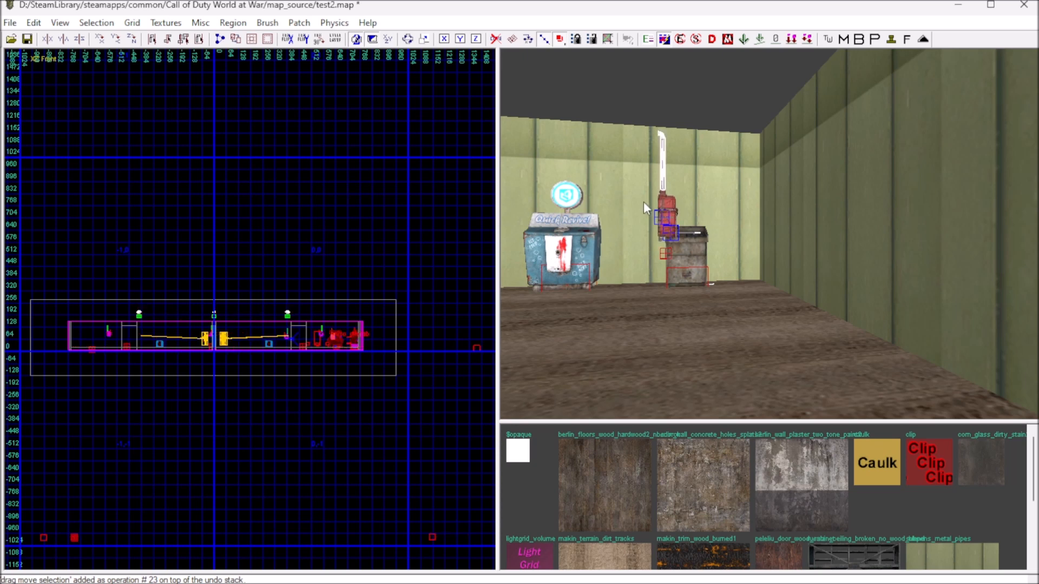
left_click(27, 26)
left_click(27, 26)
left_click(27, 26)
left_click(52, 108)
Step: Save the test2 map and minimize the Radiant window
right_click_drag(745, 218, 744, 264)
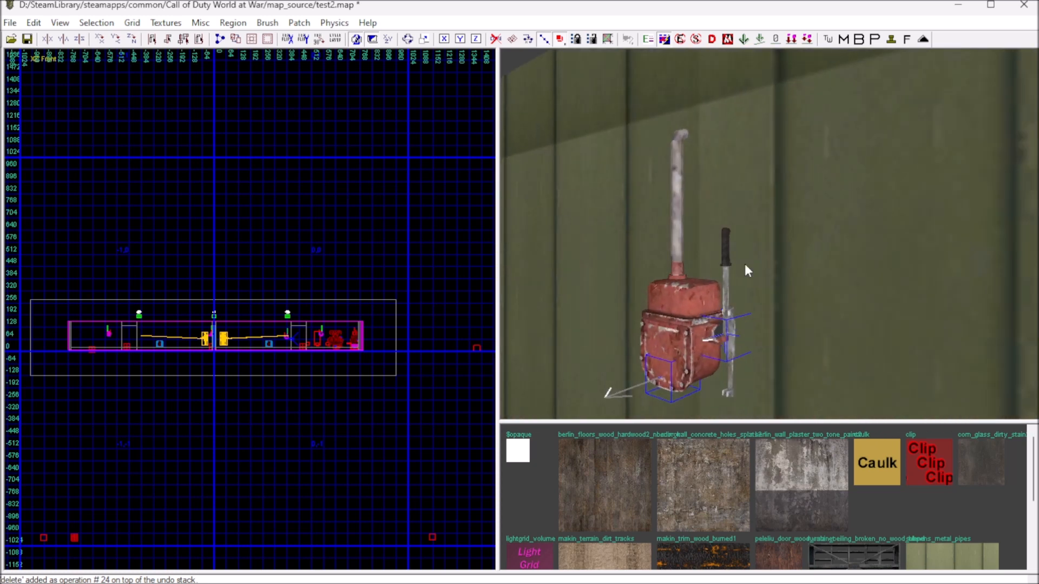
right_click_drag(739, 278, 822, 273)
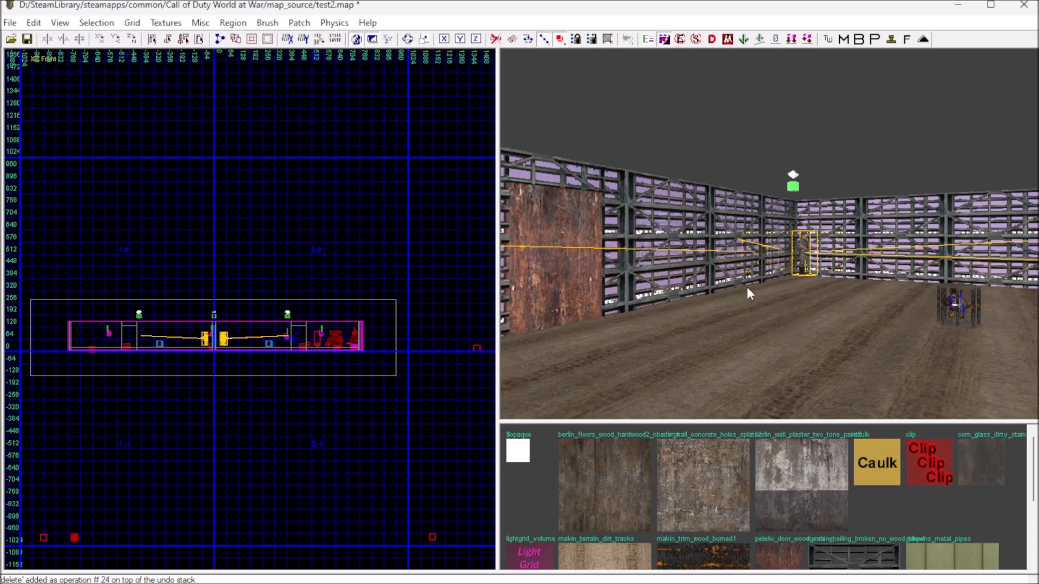
right_click_drag(733, 288, 560, 270)
right_click_drag(782, 279, 692, 325)
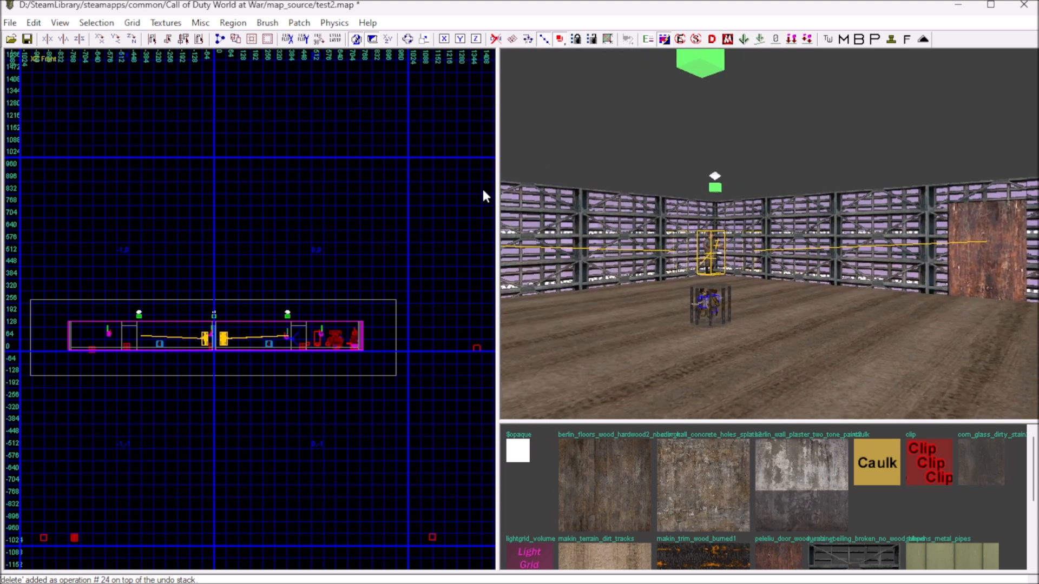
left_click(11, 22)
left_click(25, 82)
left_click(959, 5)
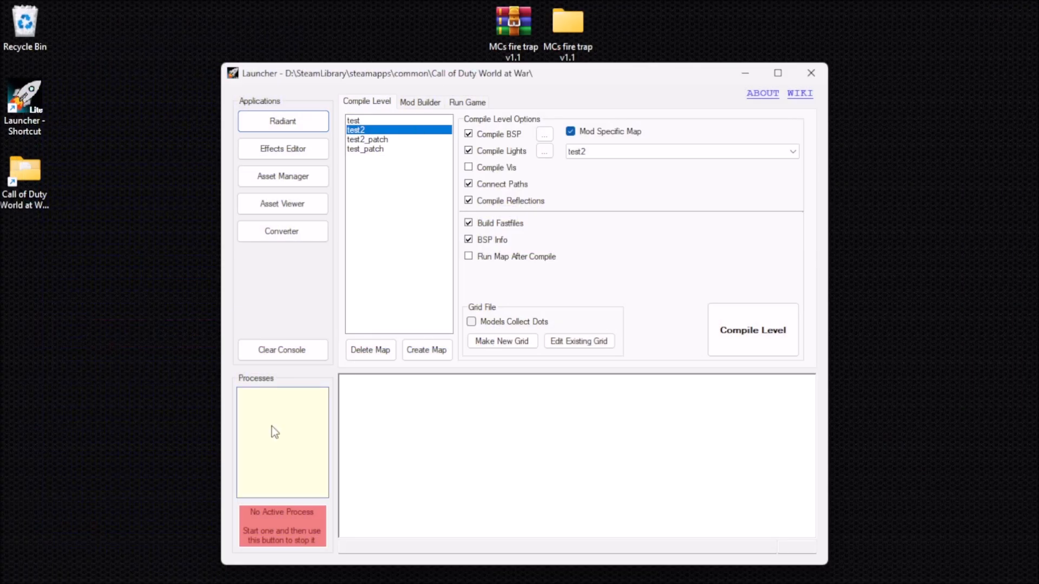
Step: Show the Mod Builder settings in Launcher and open the Call of Duty World at War folder
left_click(421, 102)
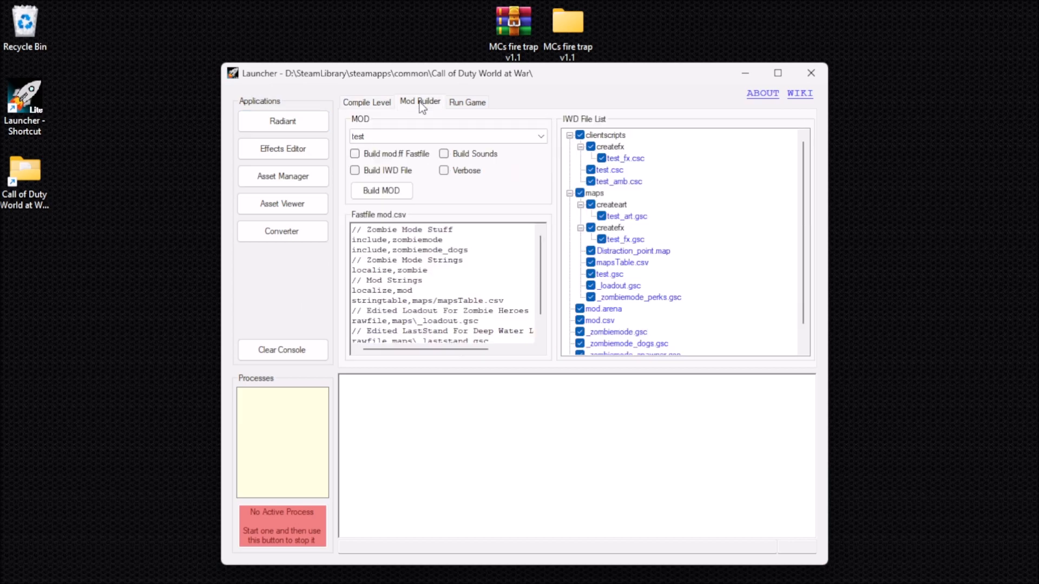
left_click(186, 583)
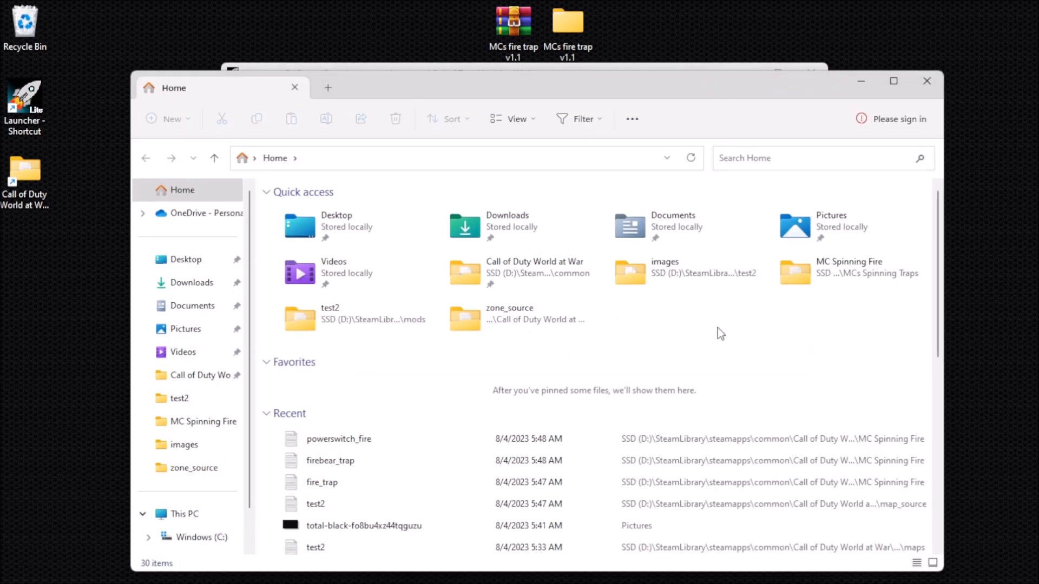
left_click(930, 85)
double_click(45, 188)
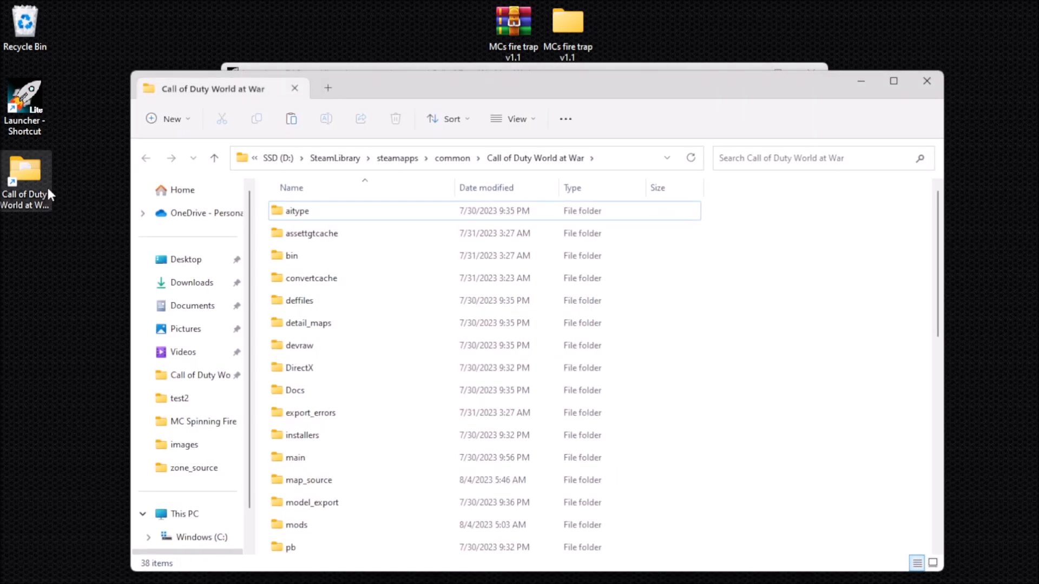
left_click_drag(446, 89, 451, 82)
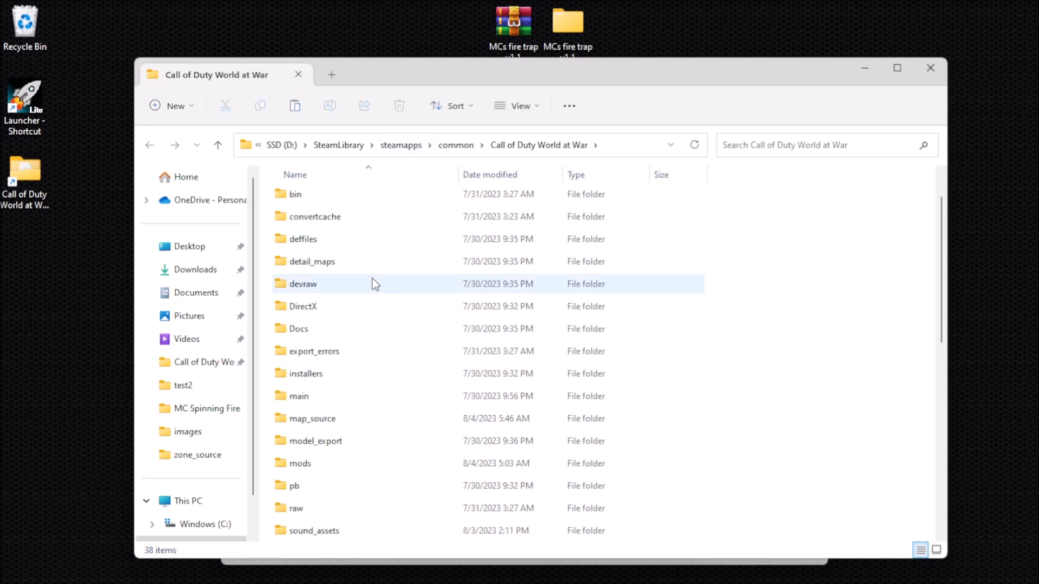
Step: Open the test2 GSC script from the maps folder of the test2 mod, under mods
double_click(313, 464)
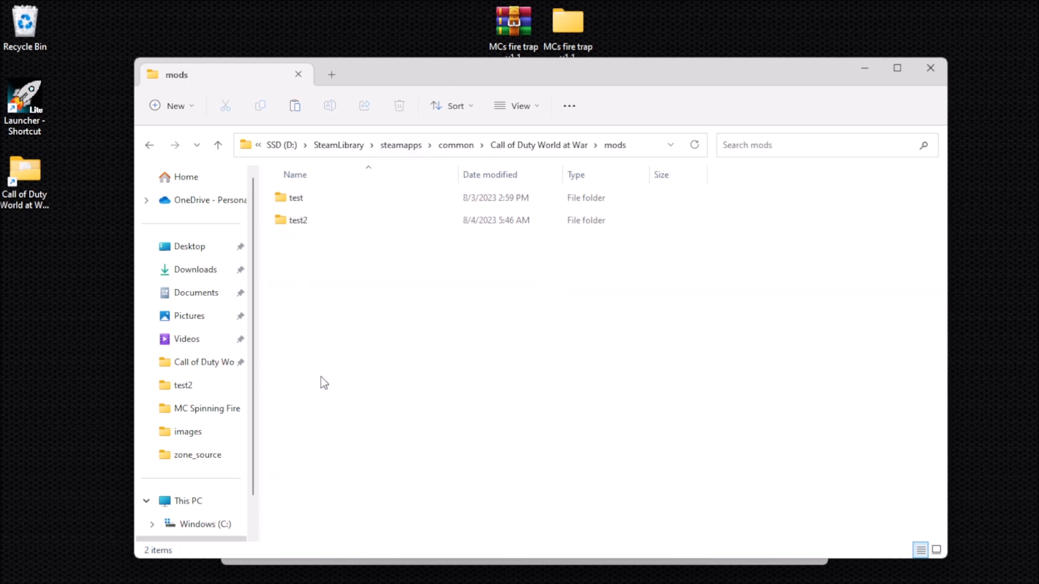
double_click(312, 222)
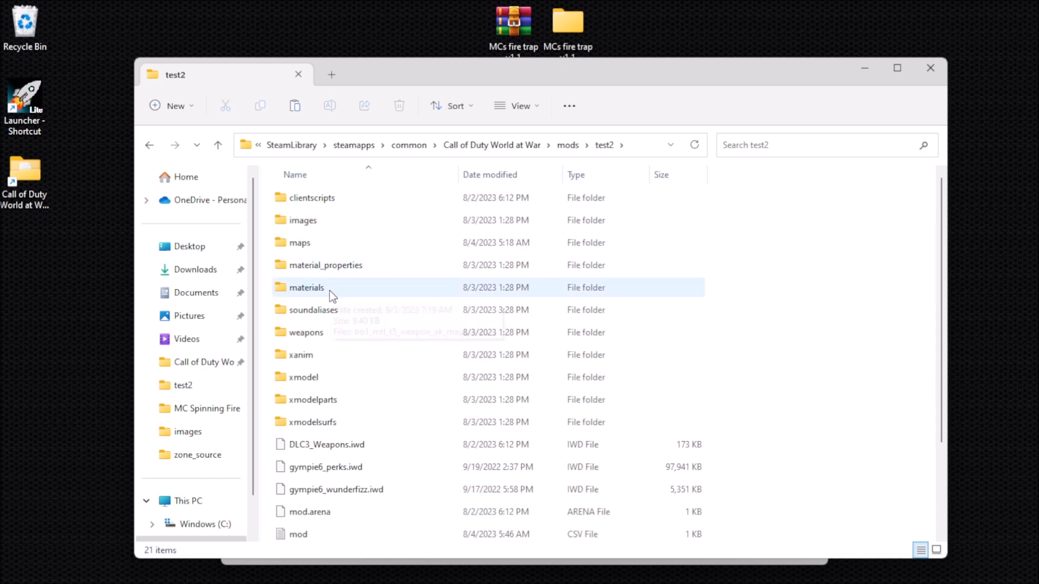
double_click(319, 244)
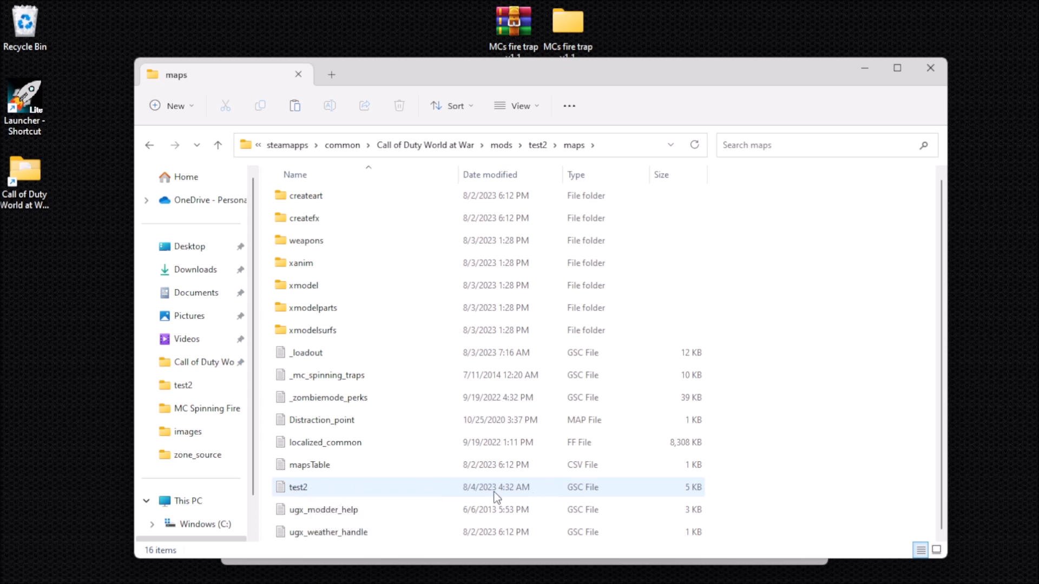
double_click(414, 488)
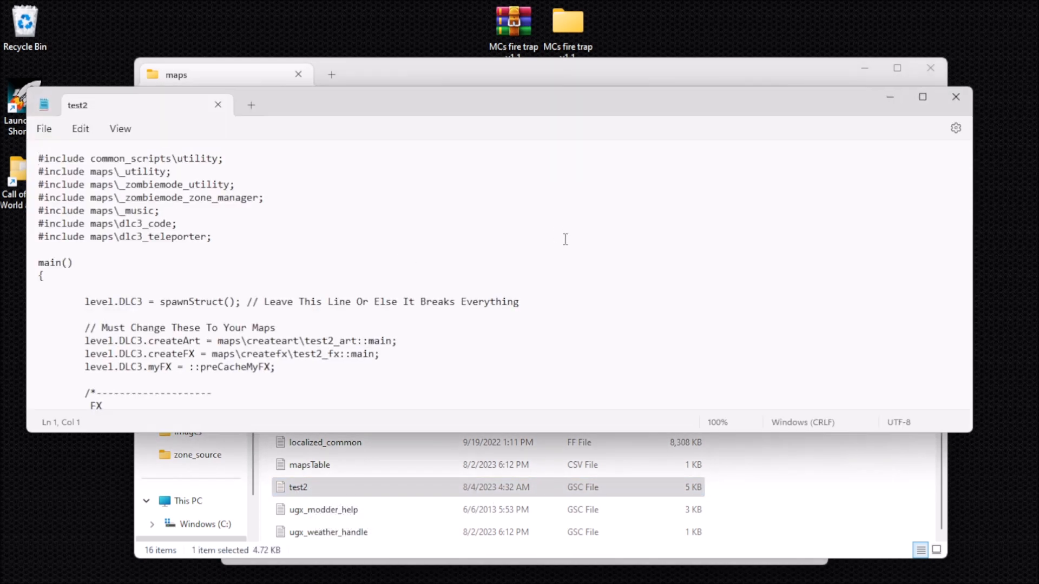
Step: Search the script for "zombie mode" and view the function calls under that heading
key("ctrl+f")
type("zomb")
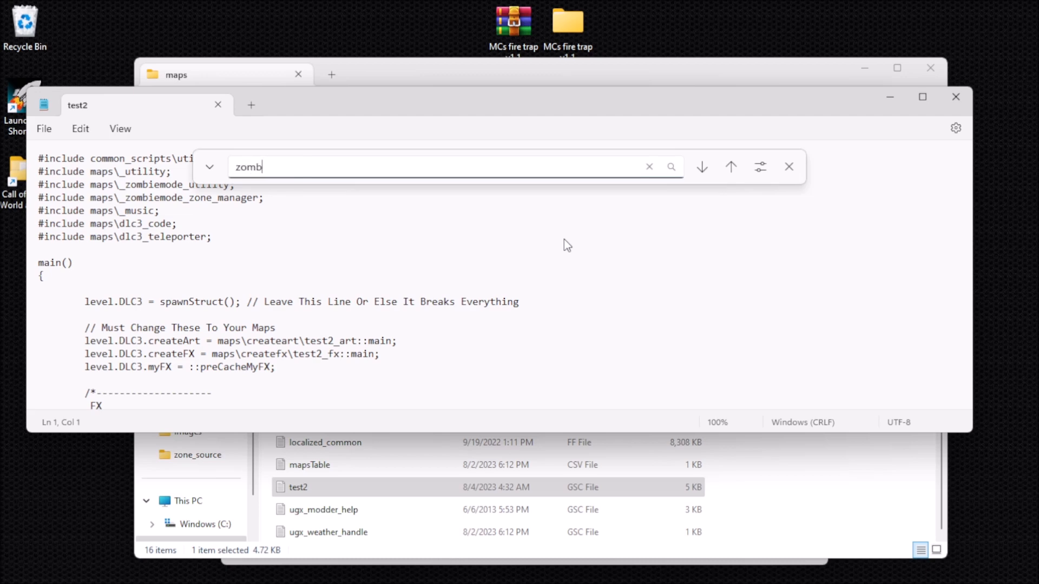
type("ie mode")
key("Return")
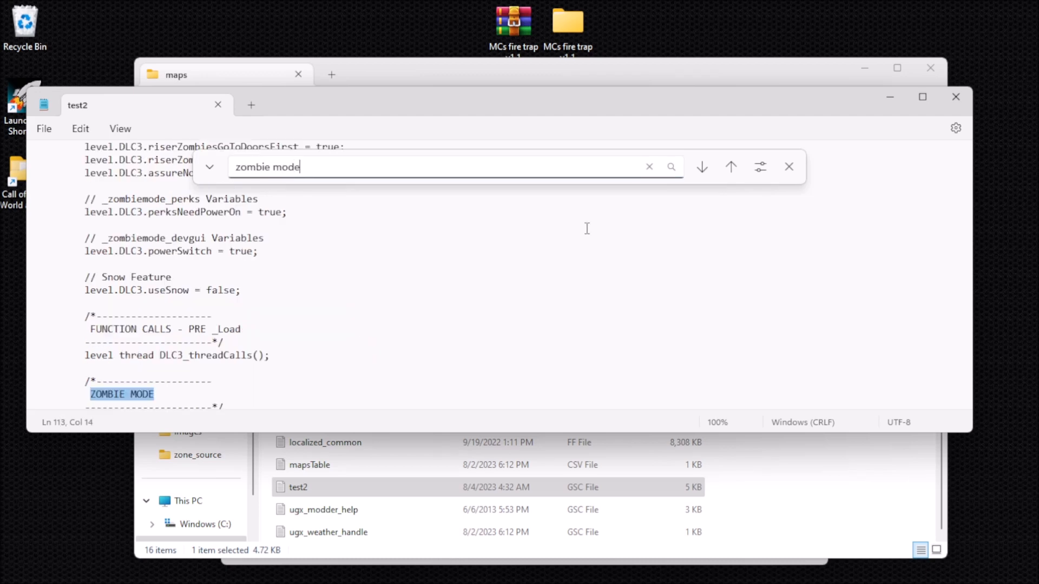
left_click(789, 167)
scroll(363, 272, "down", 5)
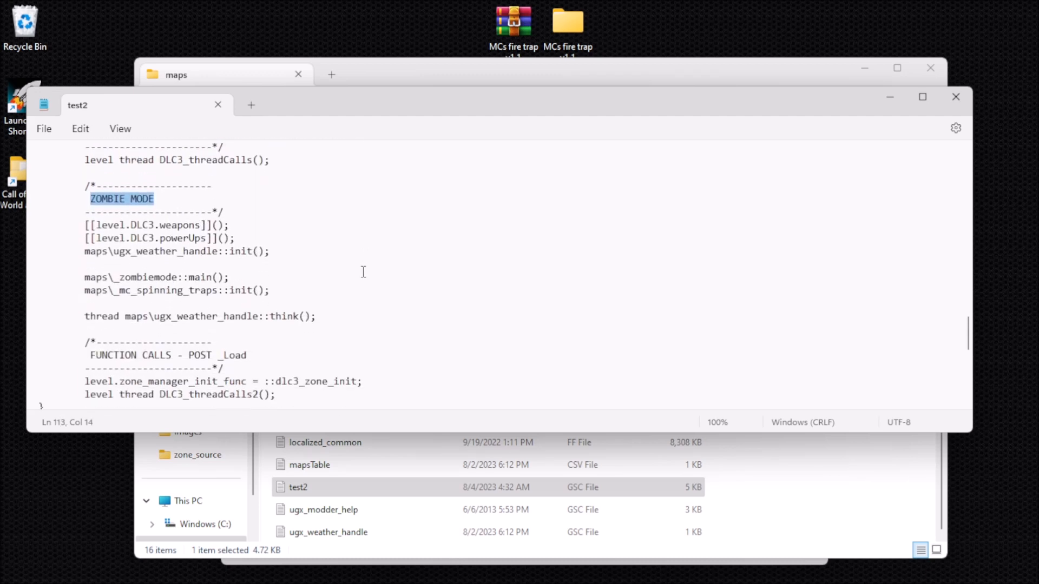
scroll(244, 276, "down", 1)
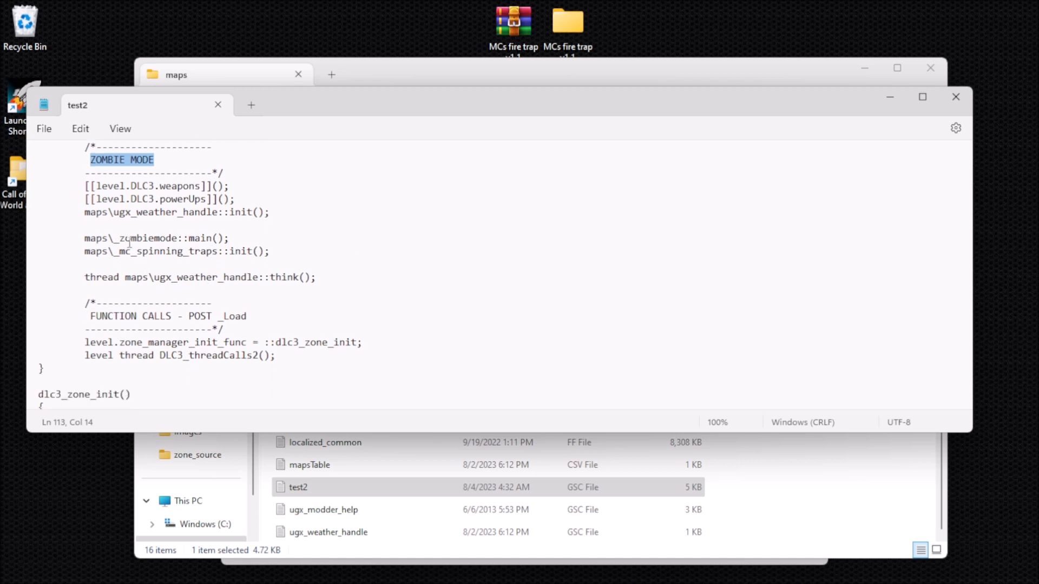
scroll(146, 276, "up", 1)
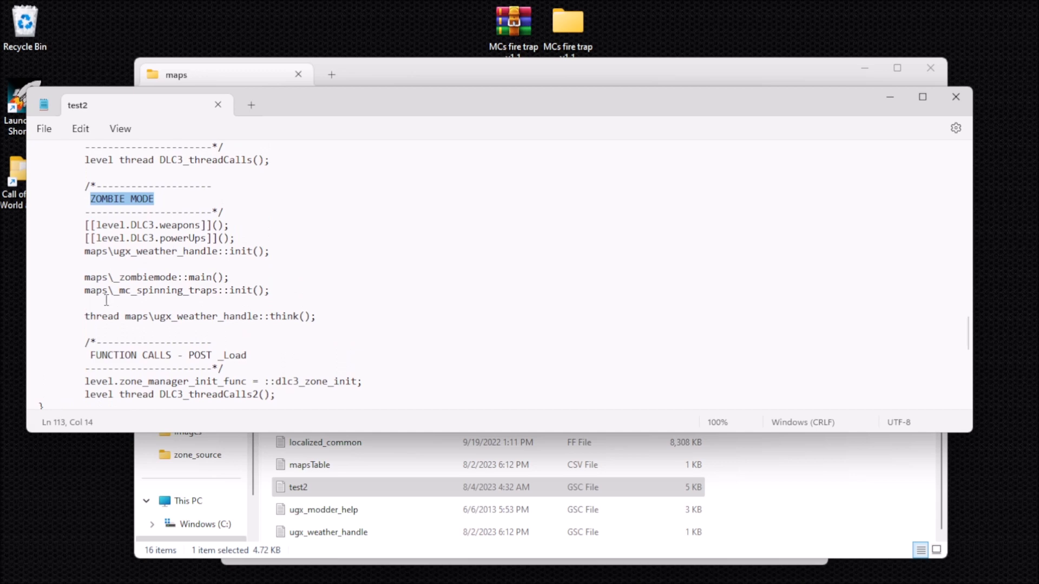
Step: Check that maps\_mc_spinning_traps::init(); is placed directly below maps\_zombiemode::main(); in the ZOMBIE MODE section
left_click_drag(84, 291, 272, 292)
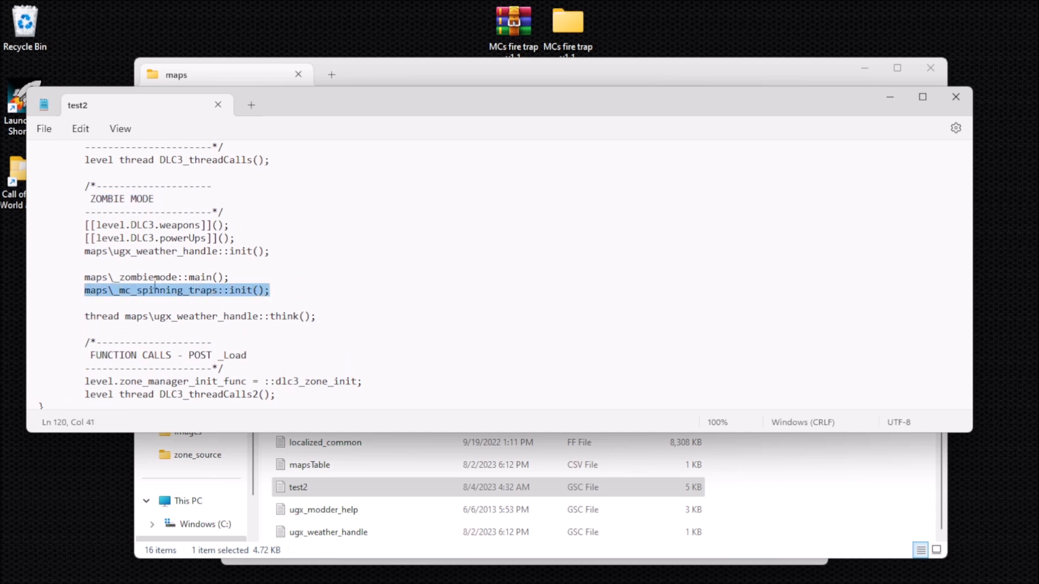
left_click_drag(85, 277, 231, 279)
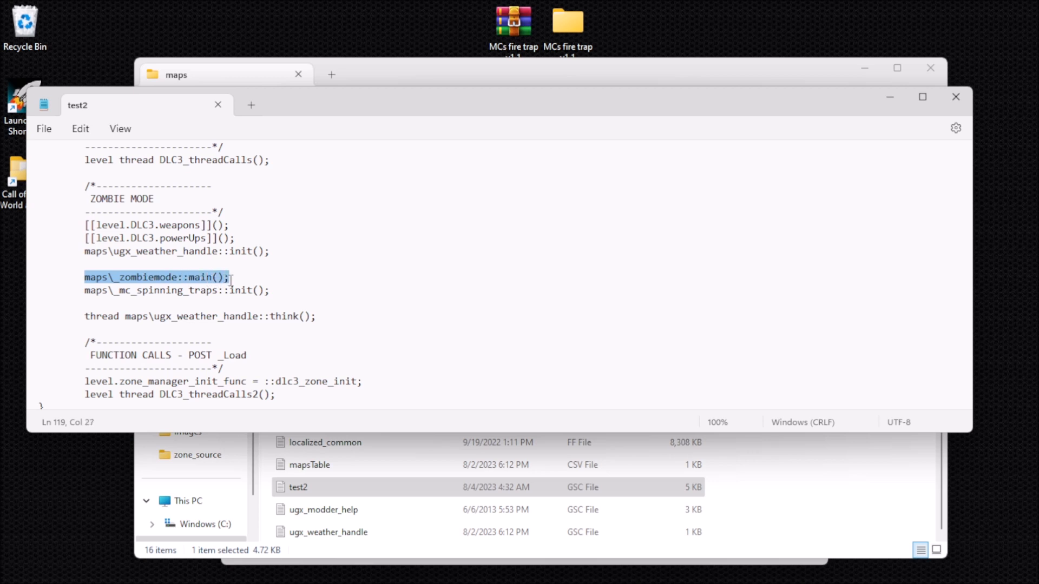
left_click(86, 290)
left_click_drag(85, 278, 232, 301)
left_click(289, 292)
left_click_drag(80, 290, 269, 291)
left_click(273, 290)
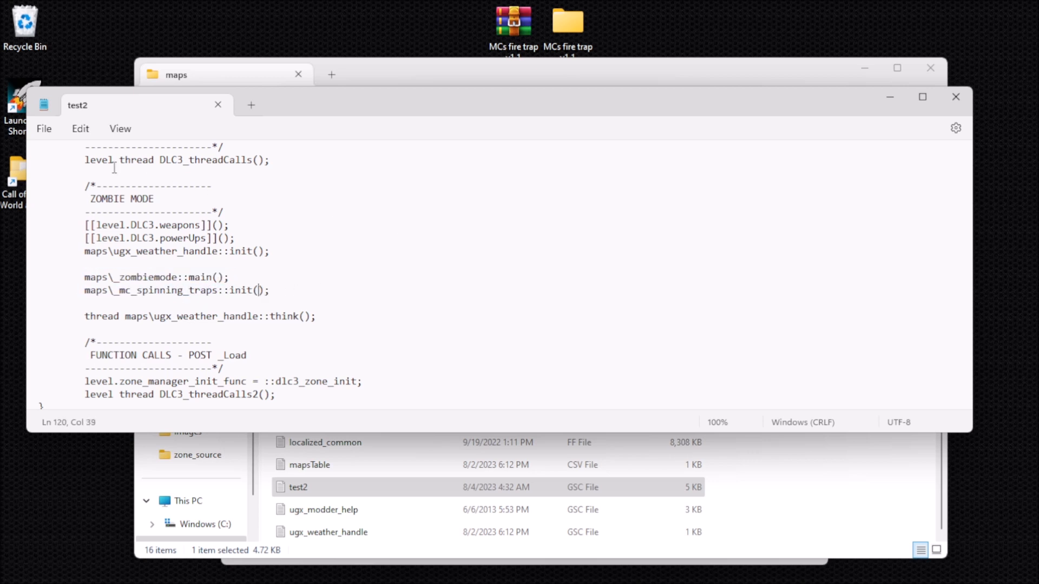
Step: Save the test2 script, then close it and the maps folder window
left_click(44, 130)
left_click(69, 229)
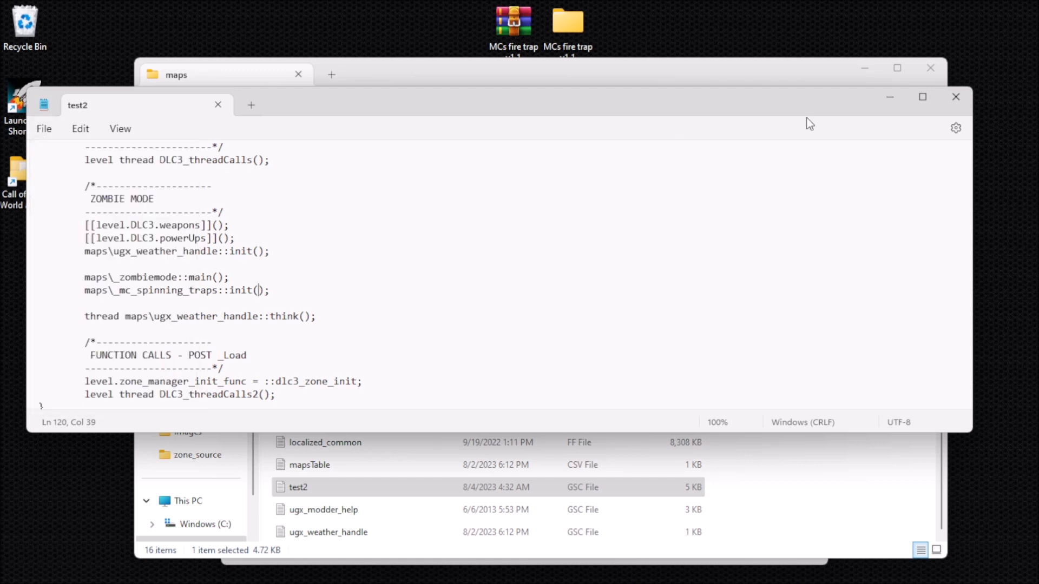
left_click(955, 97)
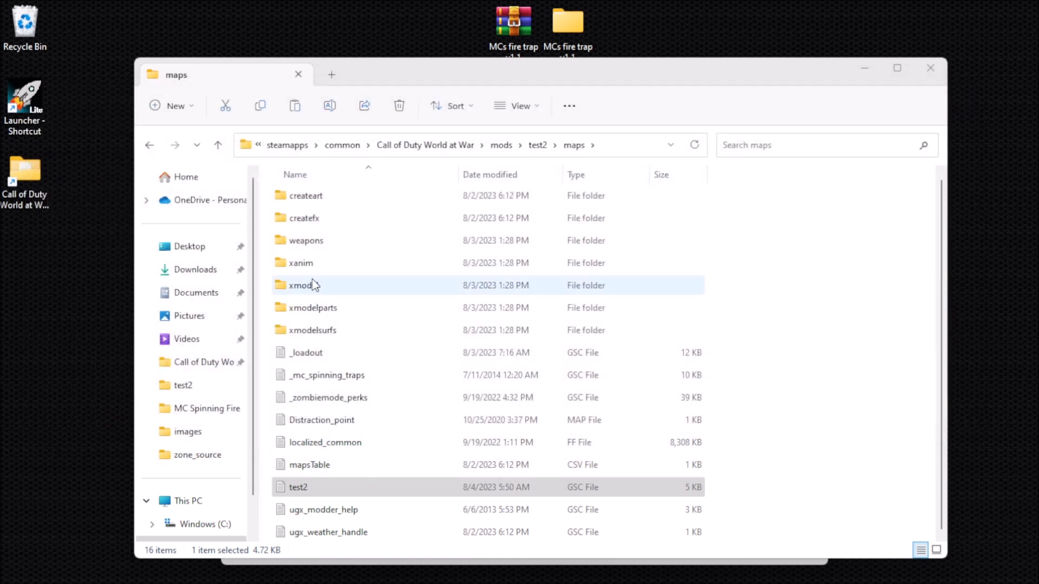
left_click(929, 69)
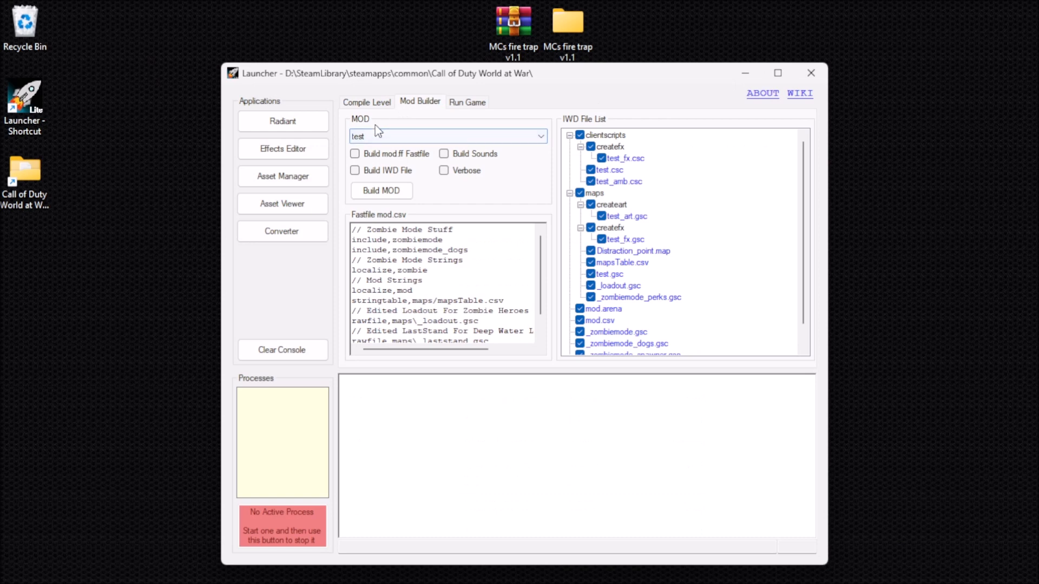
Step: Select the test2 mod with Build mod.ff Fastfile and Build IWD File enabled, then show the Compile Level settings
left_click(369, 142)
left_click(365, 157)
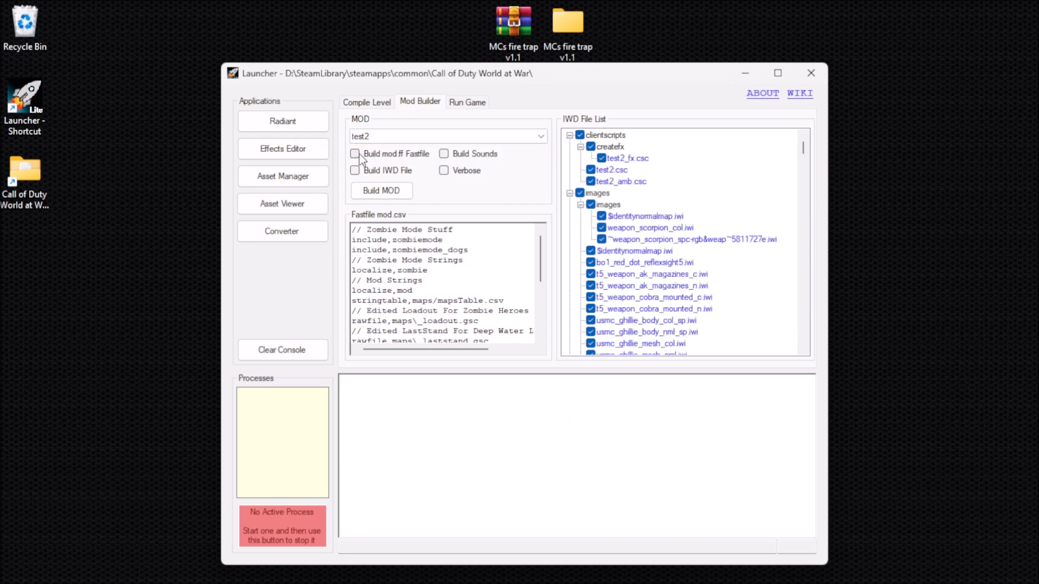
scroll(691, 226, "down", 3)
mouse_move(804, 151)
left_mouse_down()
mouse_move(800, 254)
mouse_move(803, 152)
left_mouse_up()
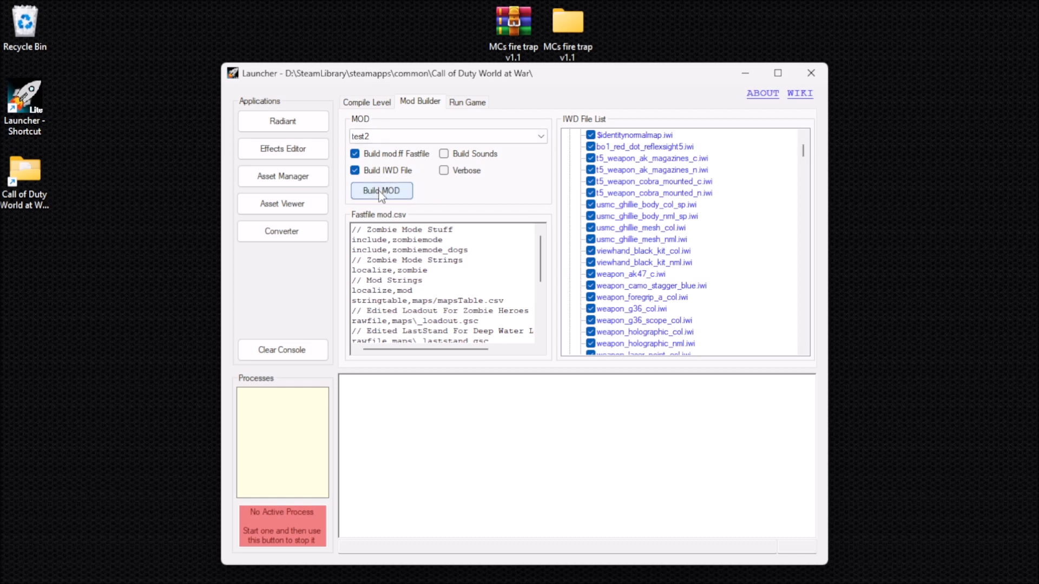
left_click(368, 103)
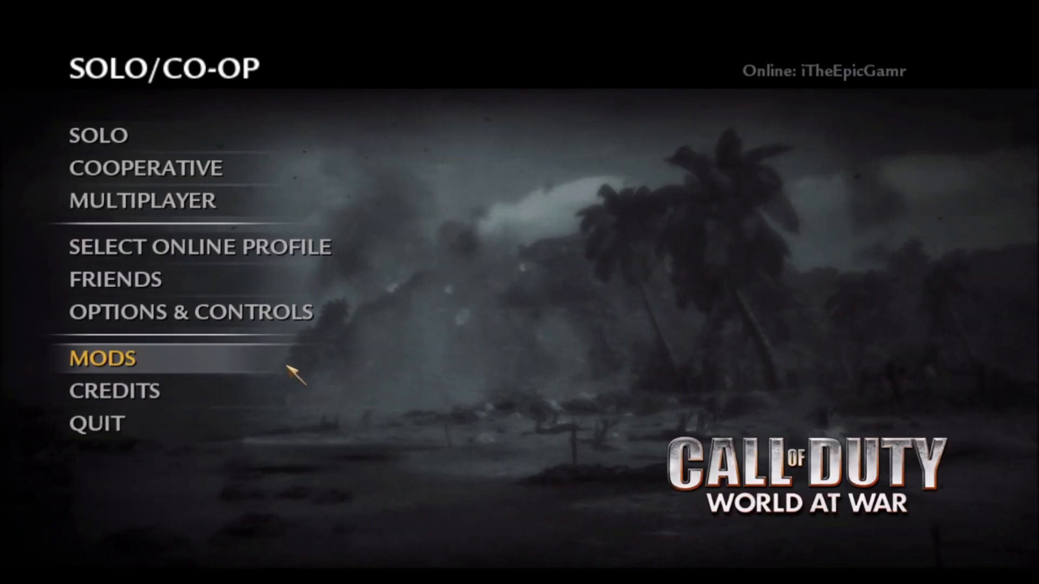
Step: In Call of Duty World at War, open the mods list and start the map with the console command devmap test2
left_click(292, 367)
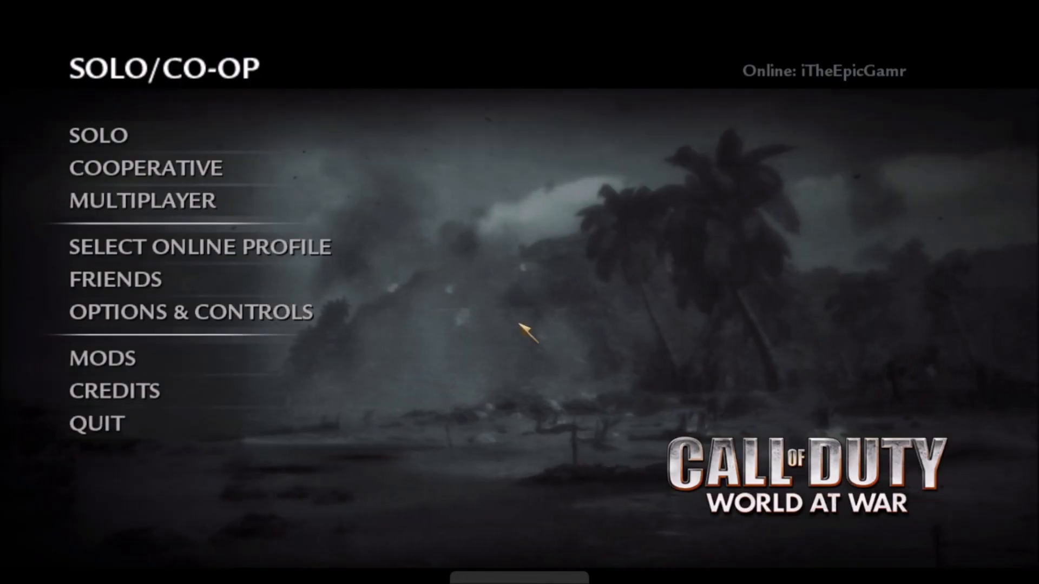
key("grave")
type("devmap test2")
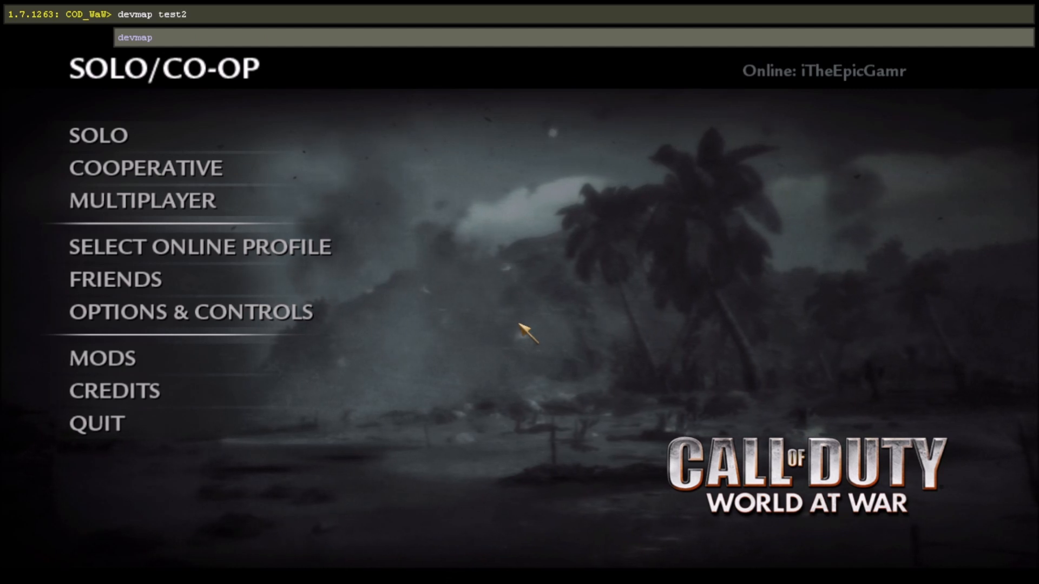
key("Return")
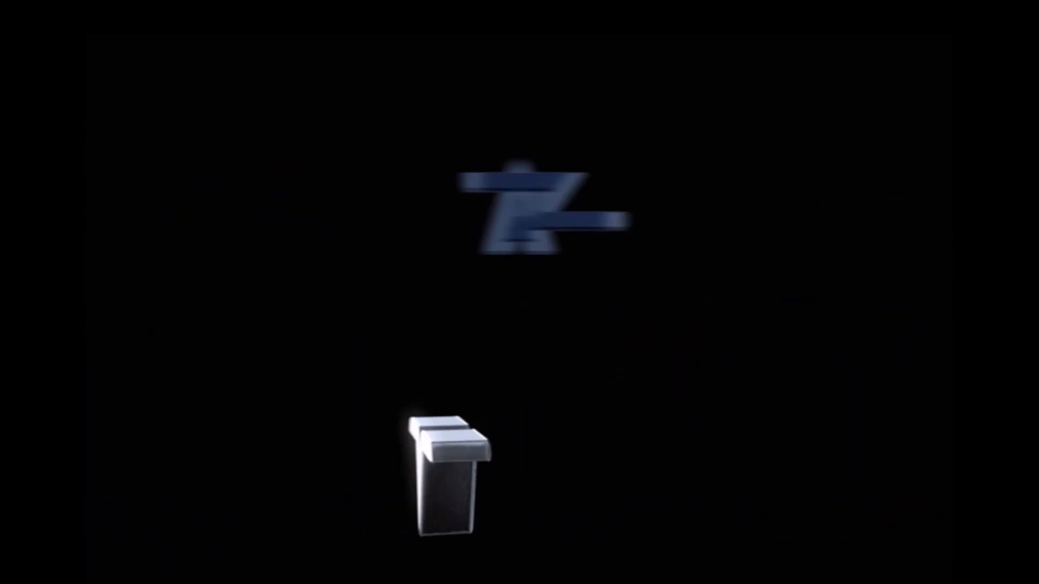
left_click(515, 353)
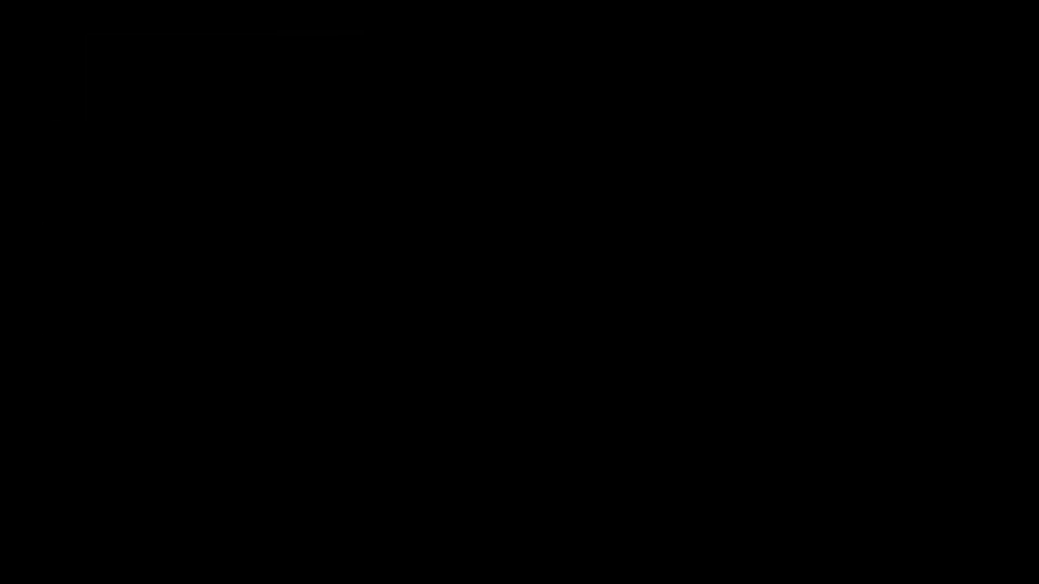